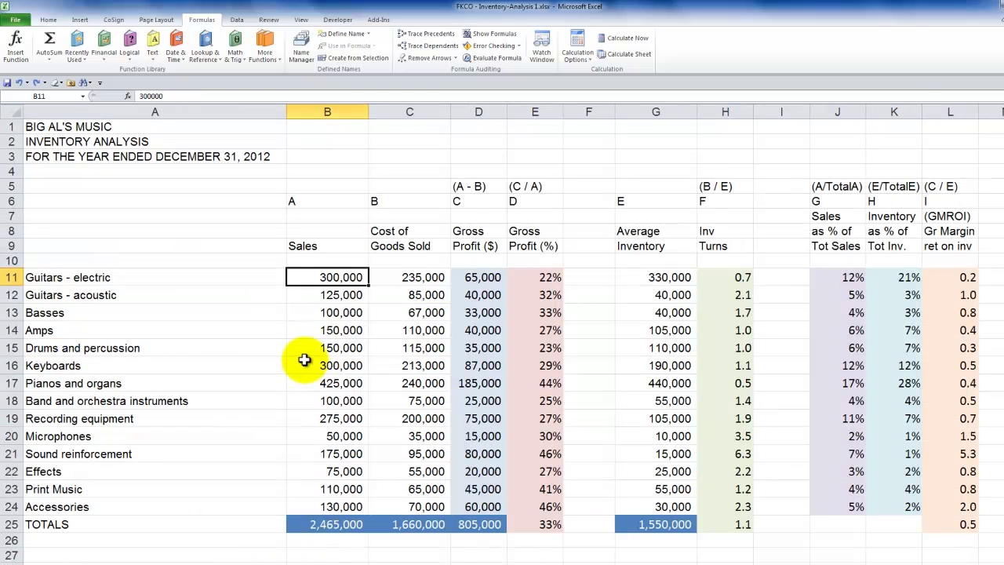
- Select the Sales, Cost, Gross Profit and Average Inventory totals, then review the electric guitars figures
left_click_drag(321, 524, 460, 524)
left_click(646, 524)
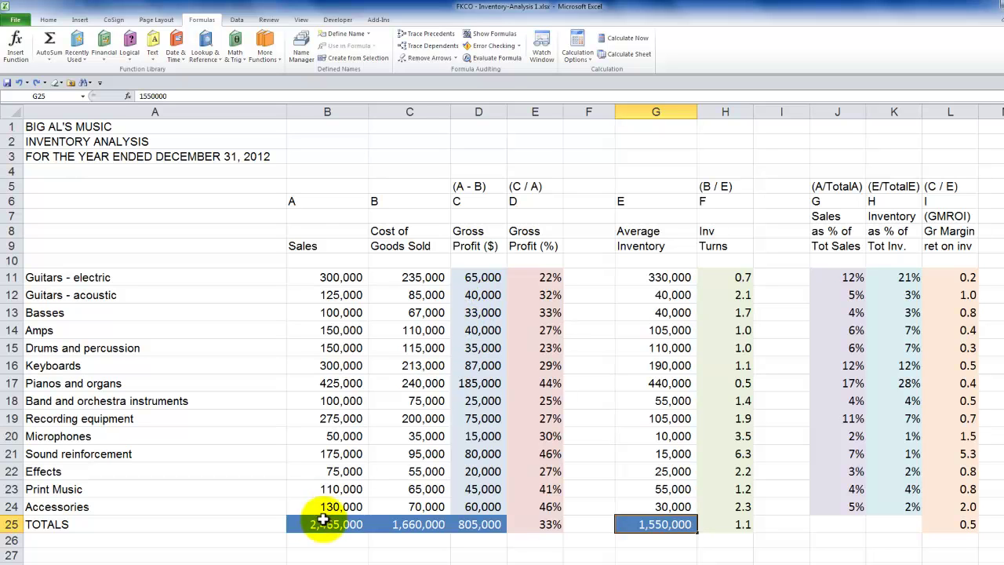
left_click(487, 277)
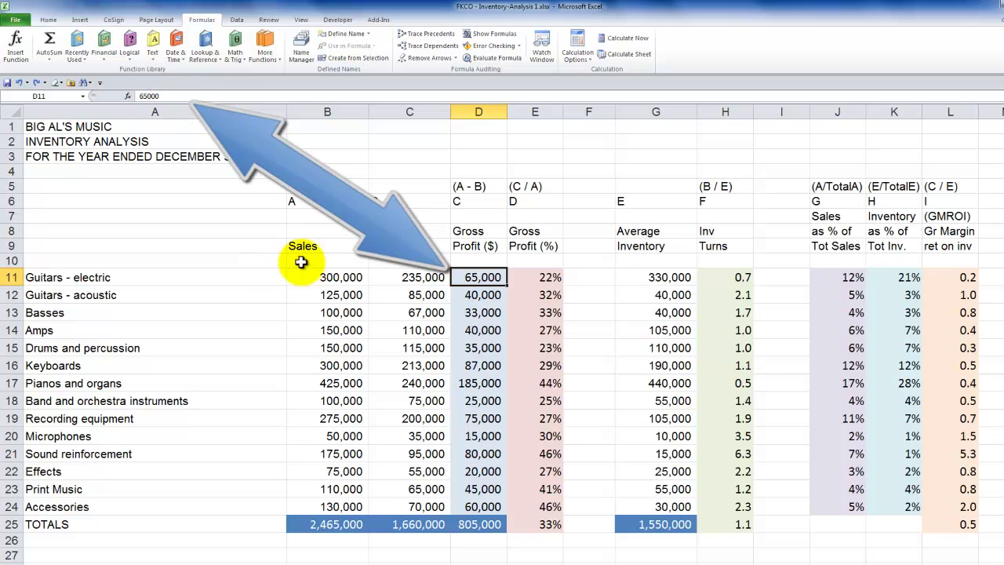
left_click(354, 274)
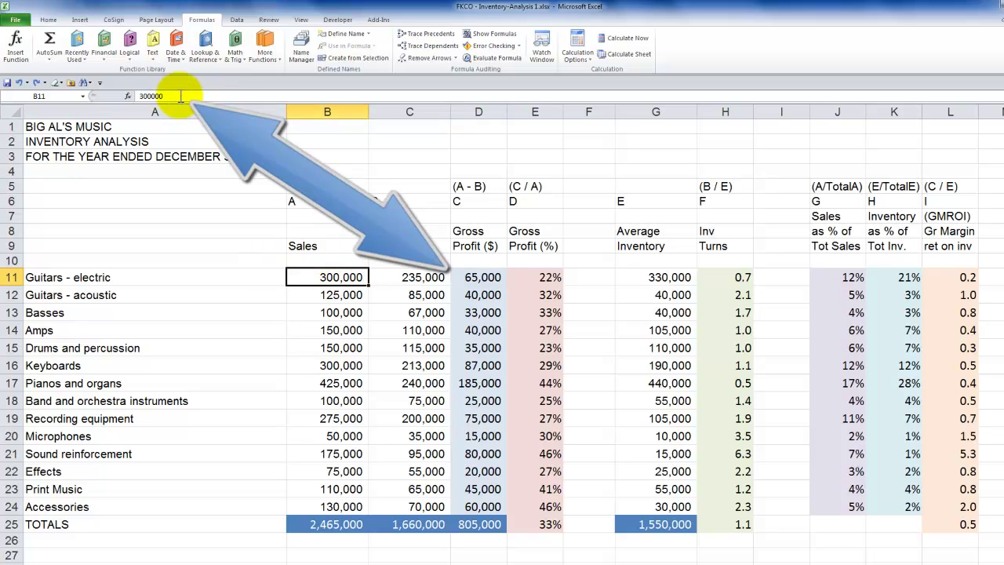
left_click(474, 277)
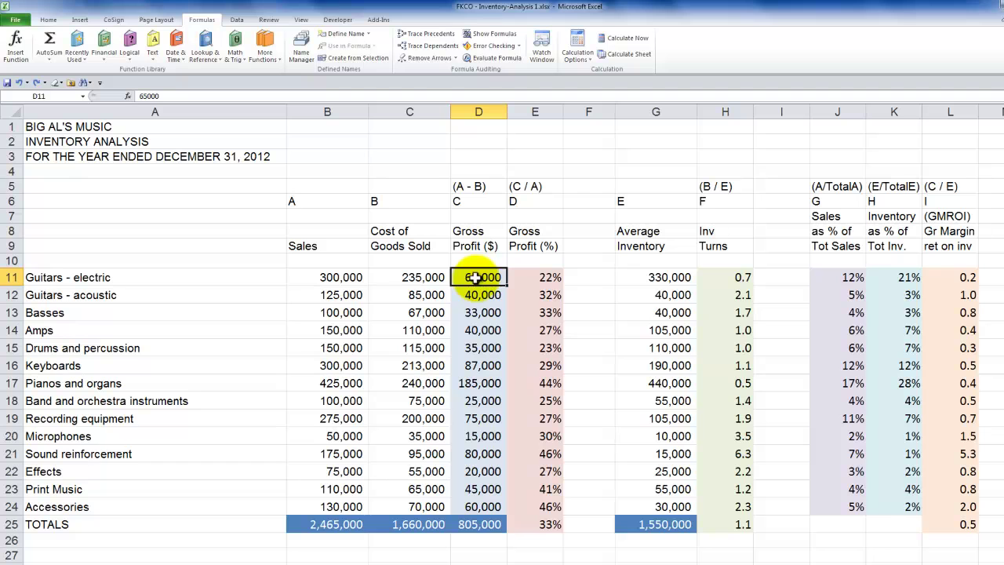
- Check the Sales total's contents, then select the Sales, COGS, Gross Profit and Average Inventory totals
left_click(302, 525)
double_click(300, 526)
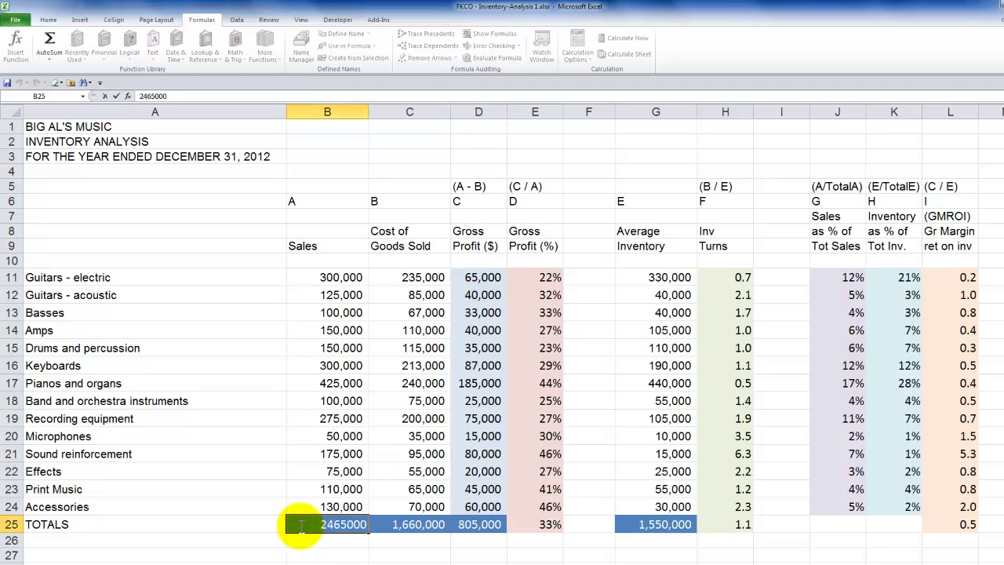
key("Escape")
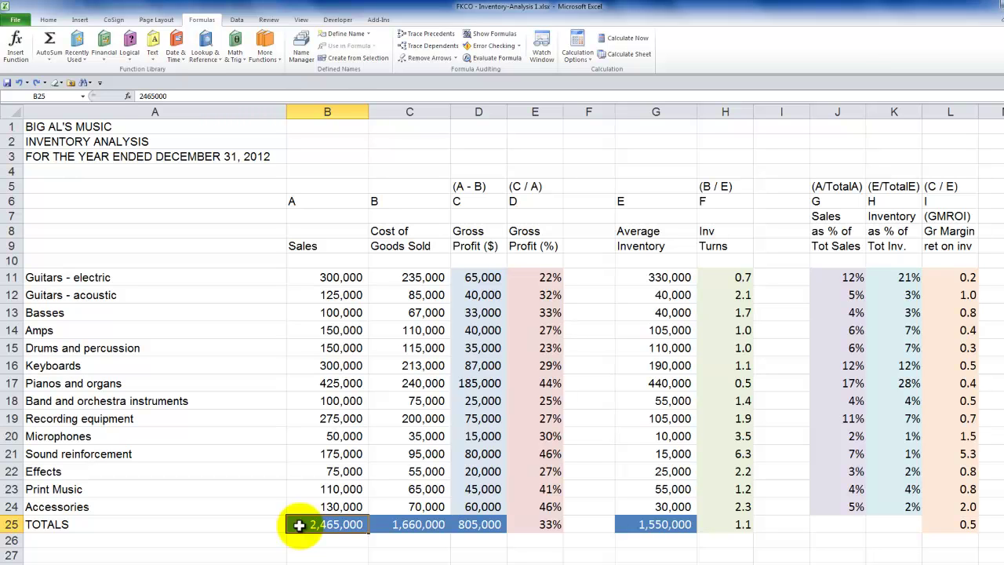
left_click(395, 525)
left_click(476, 524, "ctrl")
left_click(639, 524, "ctrl")
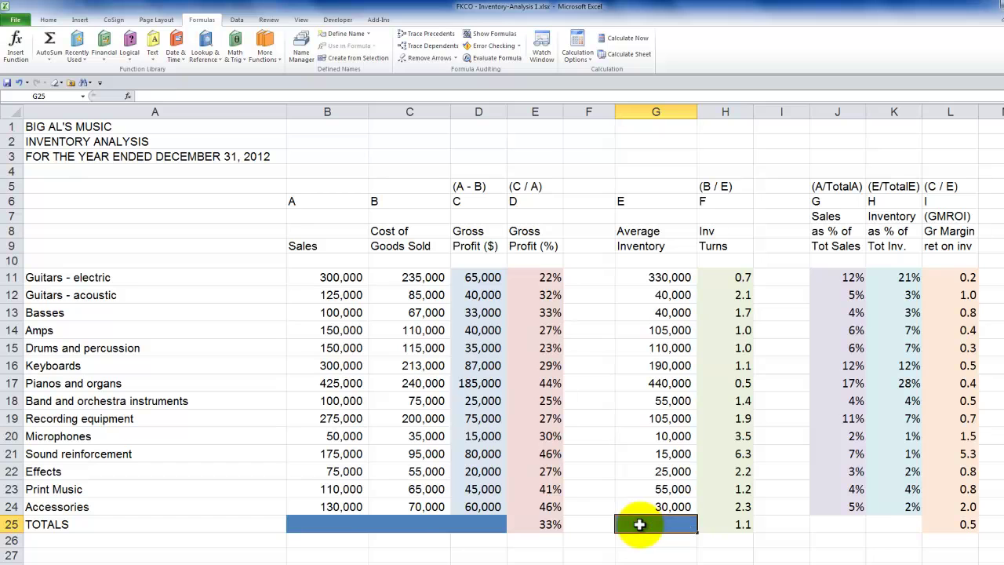
left_click(326, 524, "ctrl")
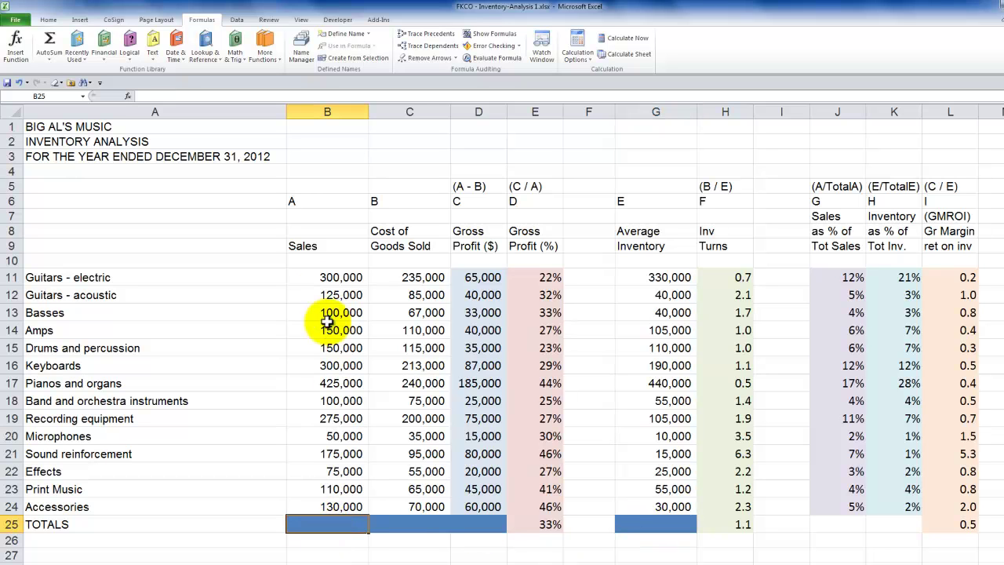
left_click_drag(332, 277, 315, 506)
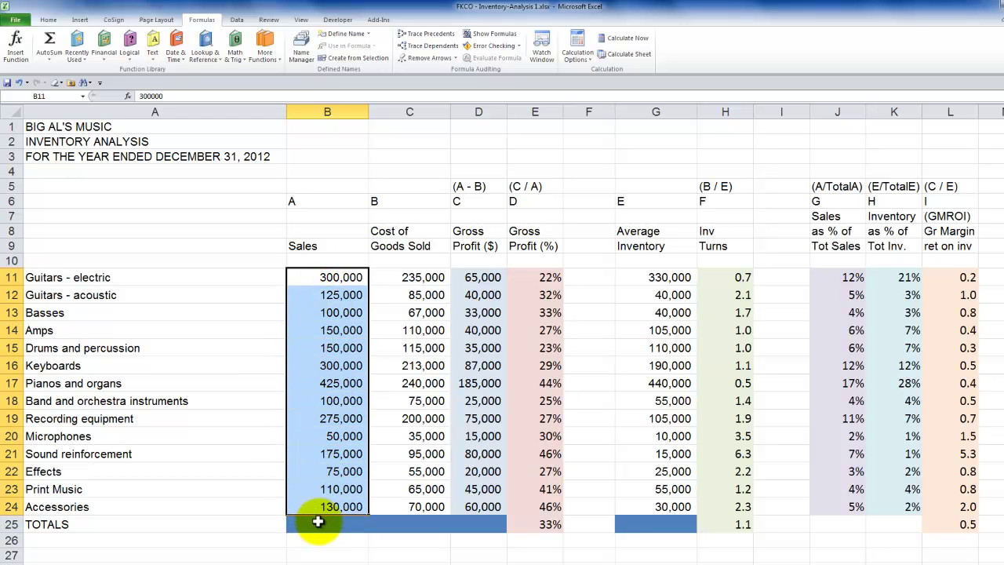
left_click(318, 522)
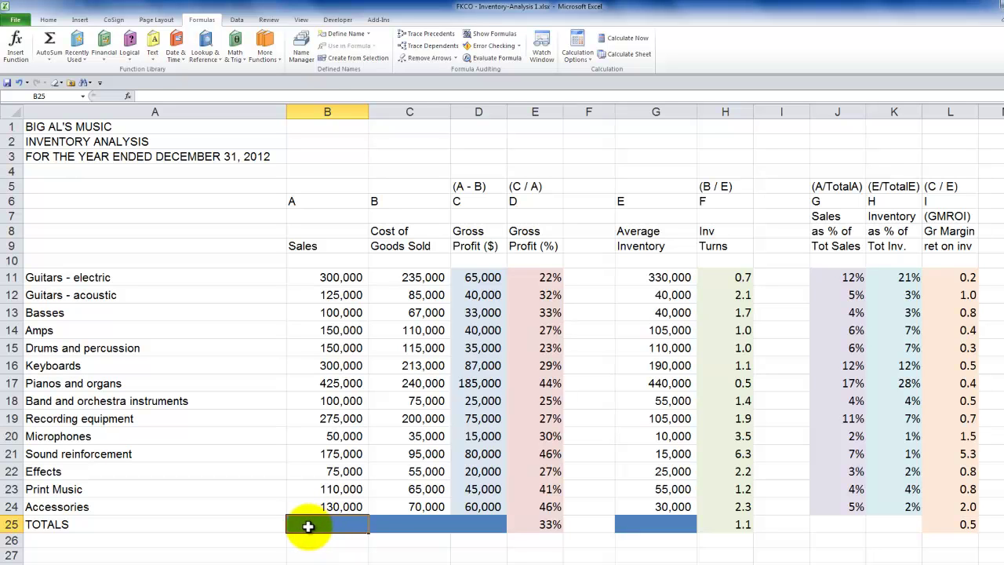
left_click(337, 526)
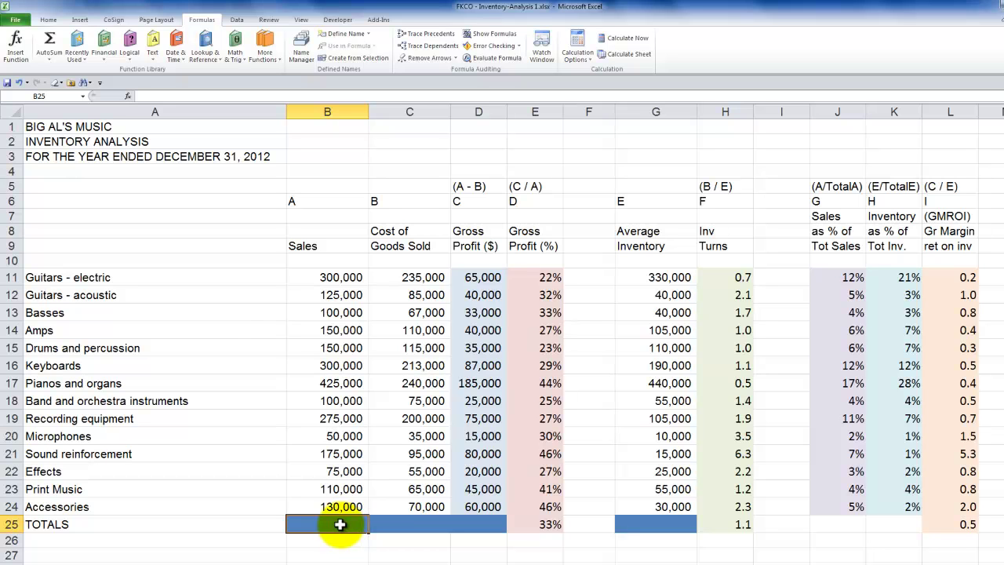
- AutoSum the Sales column into B25 as =SUM(B11:B24), giving 2,465,000
left_click(49, 20)
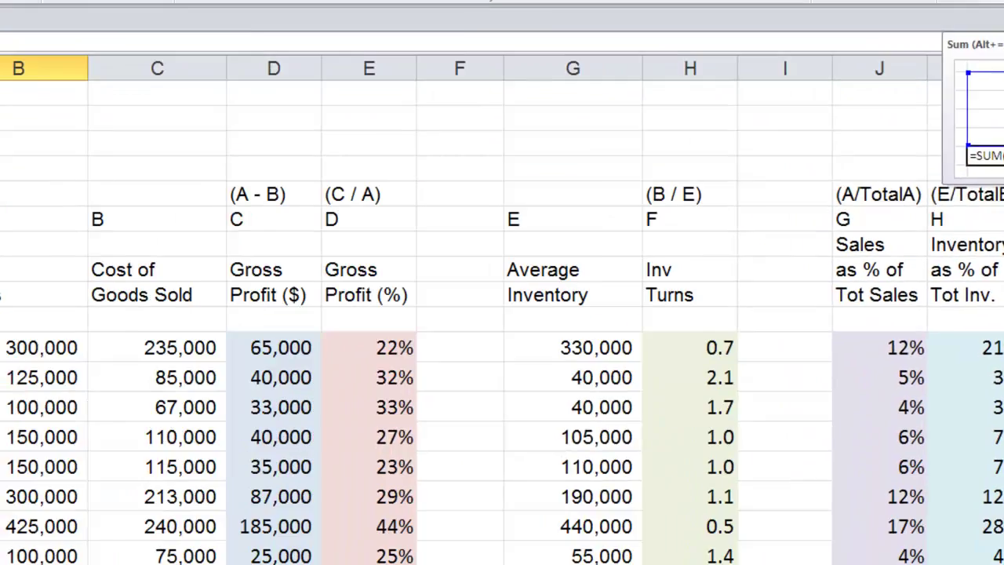
left_click(672, 66)
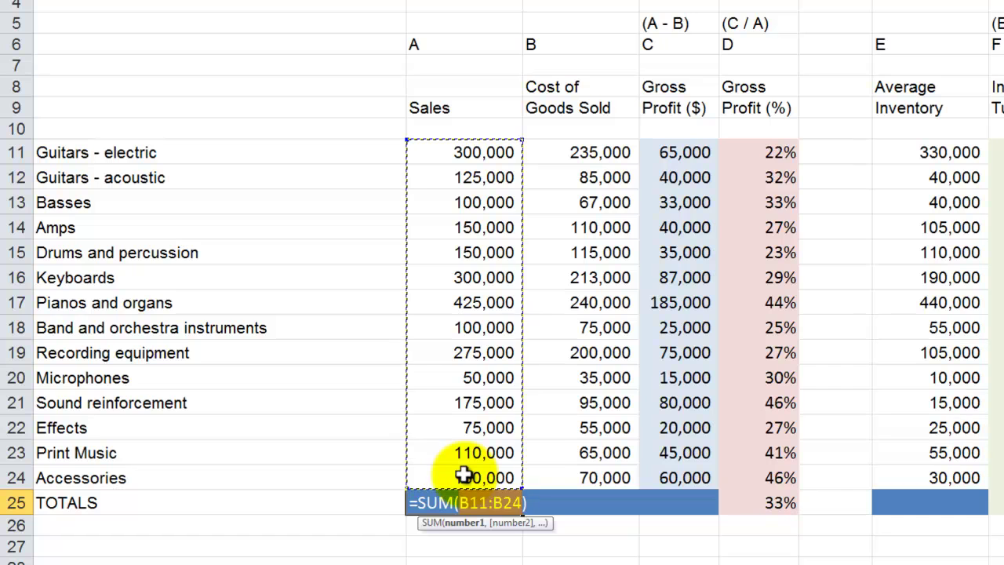
key("Return")
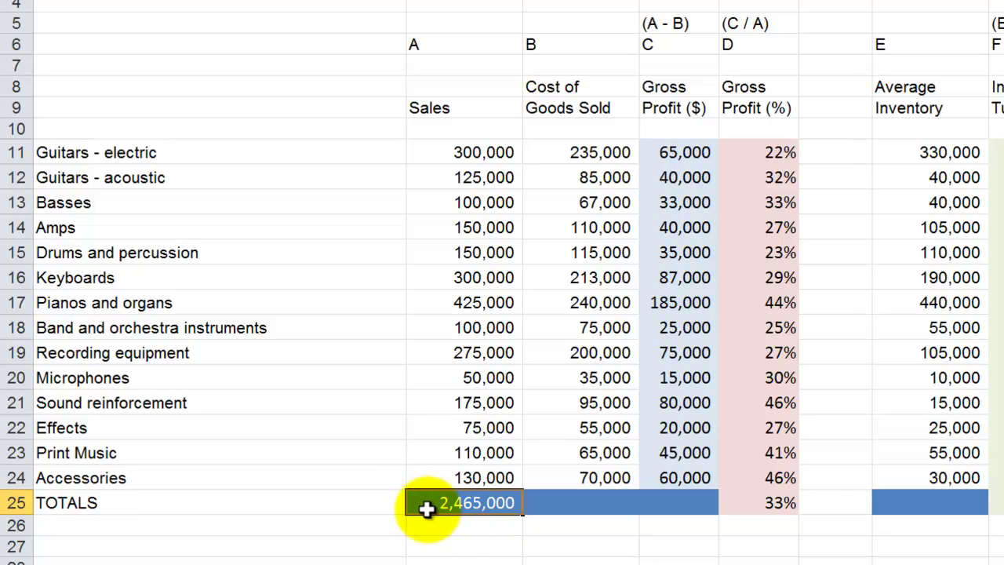
- Enter =SUM(C11:C24) in C25 so Cost of Goods Sold totals 1,660,000
key("Tab")
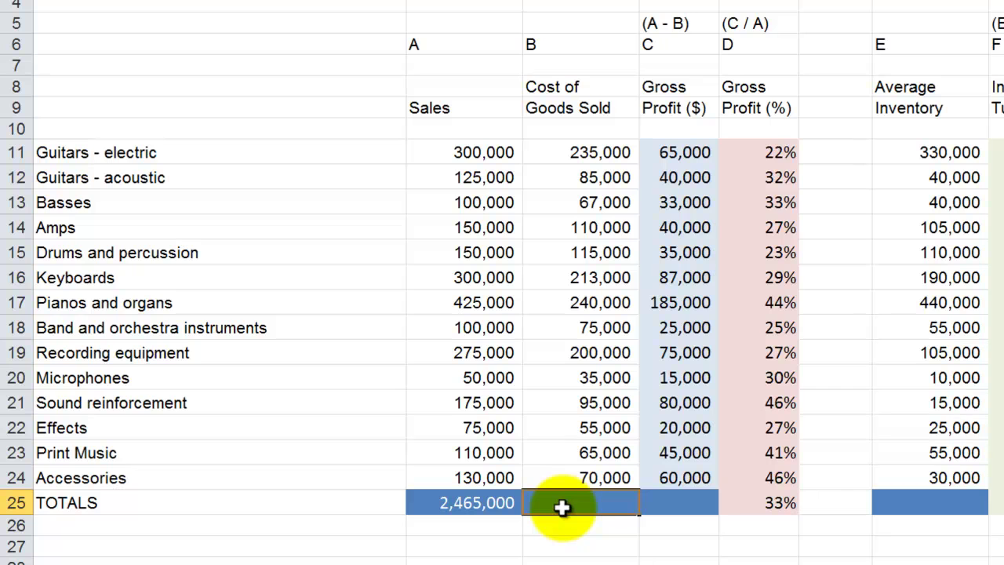
type("=sum")
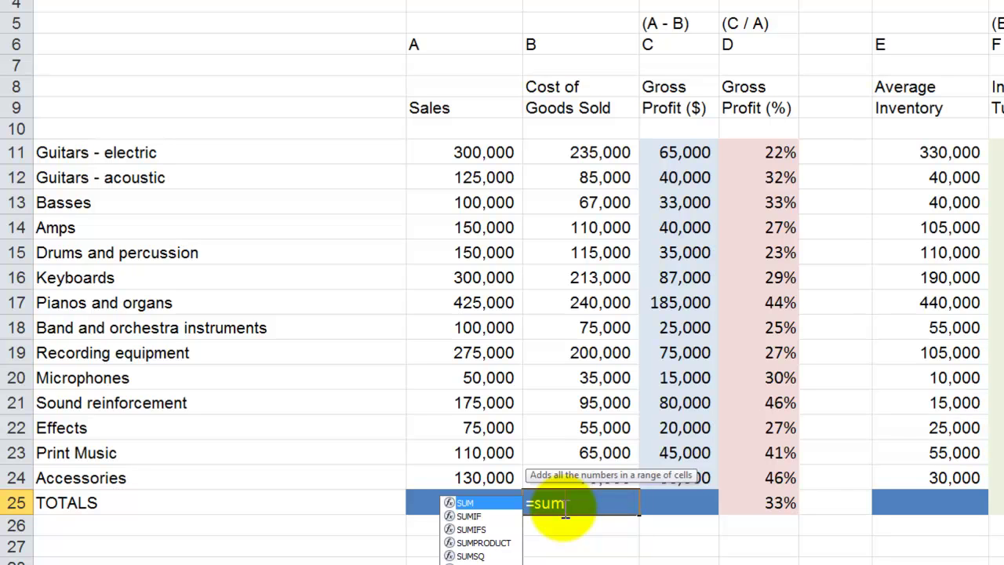
double_click(485, 502)
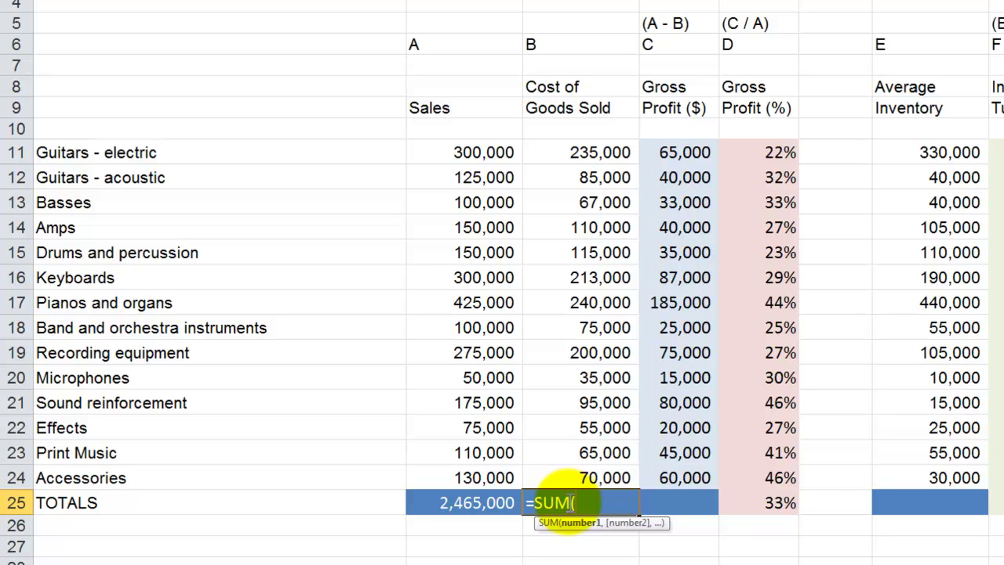
left_click_drag(588, 152, 577, 469)
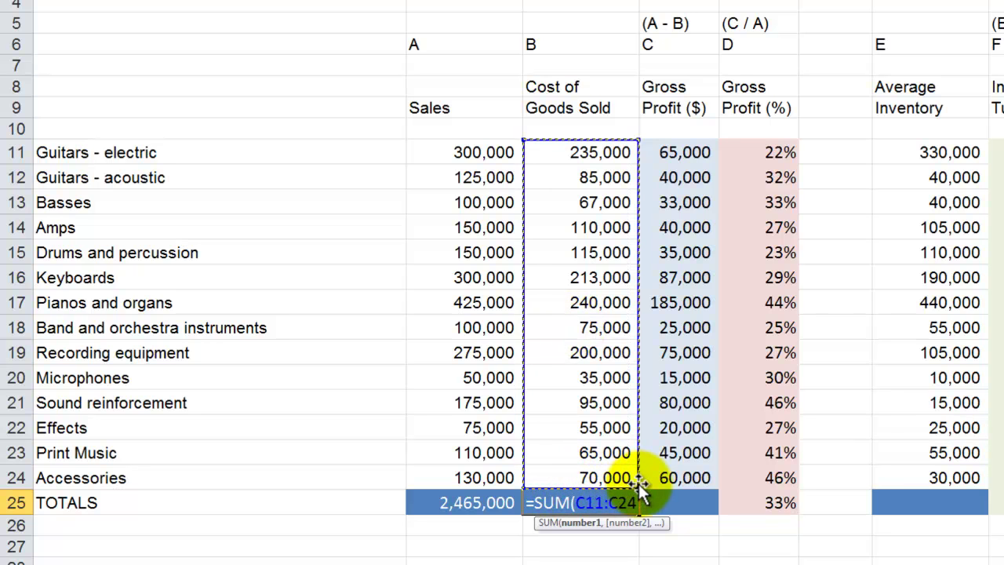
type(")")
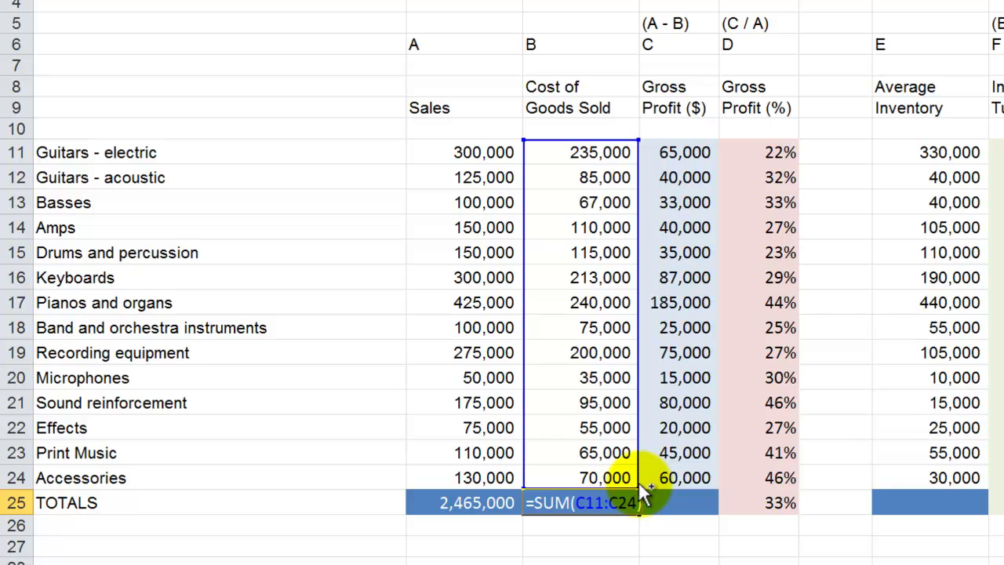
key("ctrl+Return")
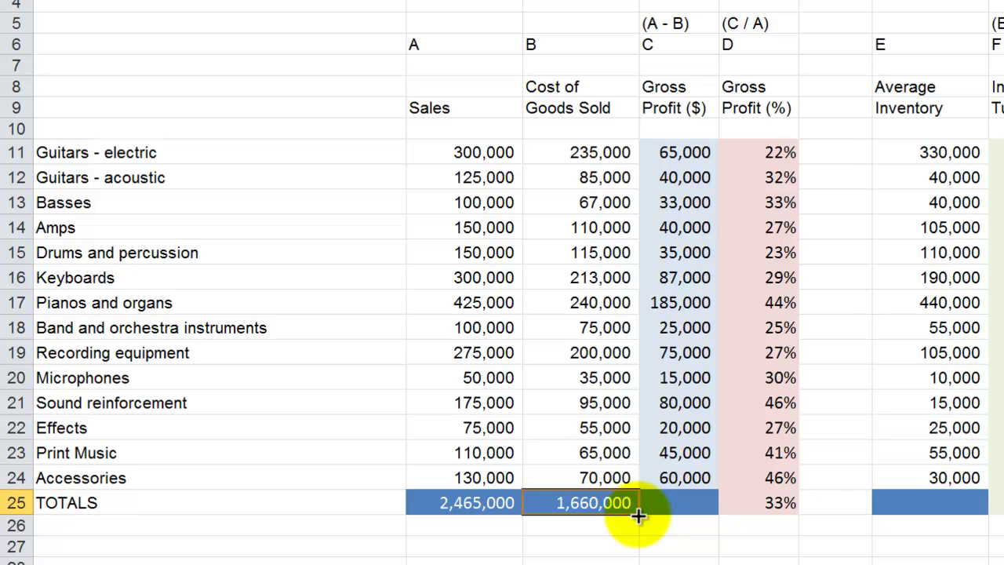
- Fill the total formula into D25 for a 805,000 Gross Profit total, then check each total's formula
left_click_drag(639, 515, 701, 515)
double_click(466, 502)
key("Escape")
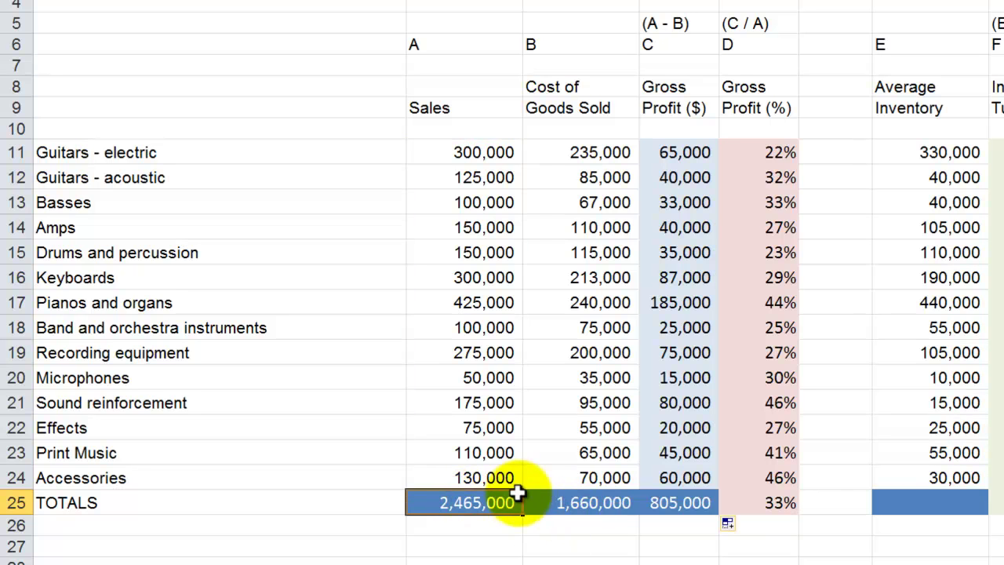
double_click(581, 503)
key("Escape")
double_click(668, 503)
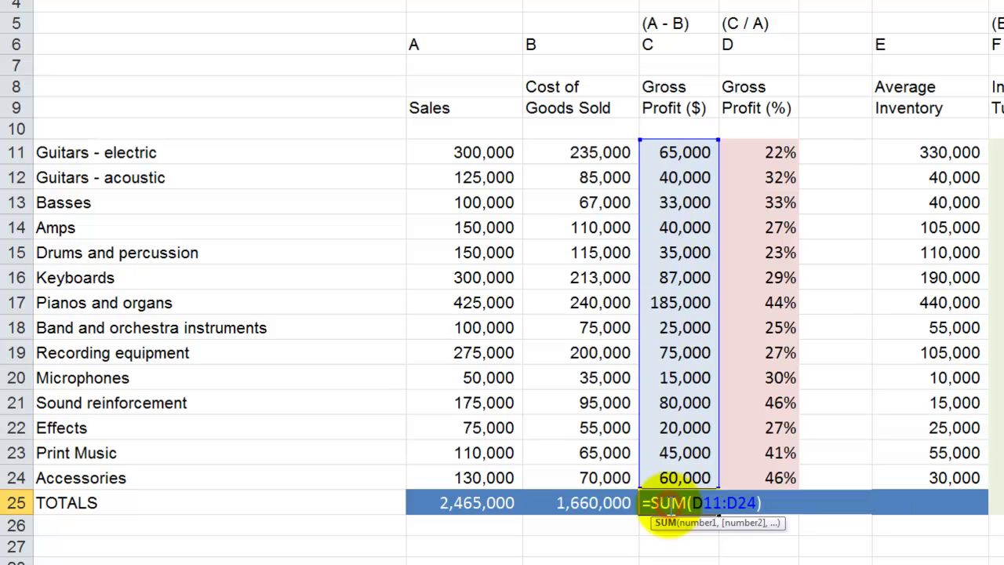
key("Escape")
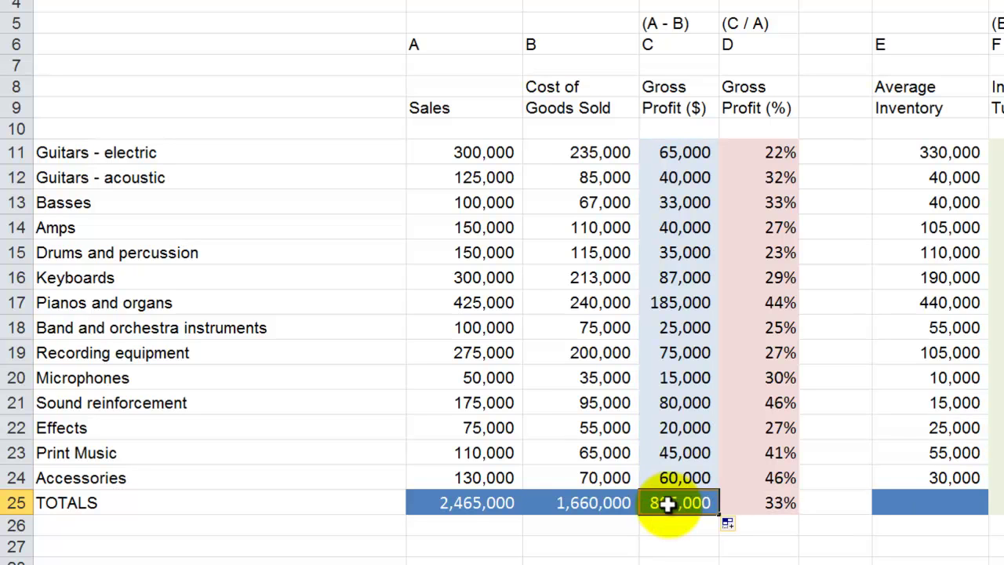
double_click(451, 503)
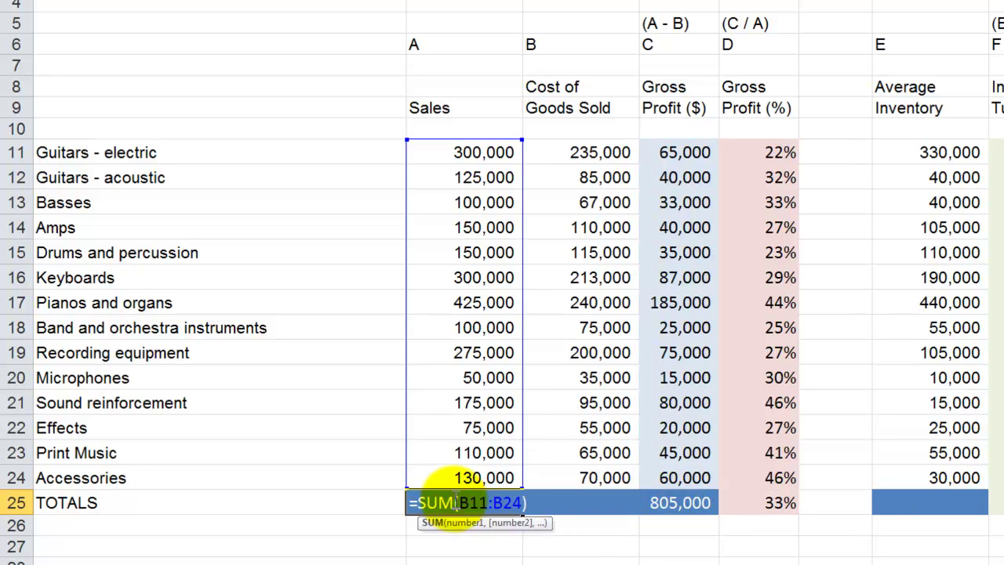
key("Escape")
- Change electric guitar sales to 575000 to test the Sales total, then undo back to 300,000
left_click(474, 152)
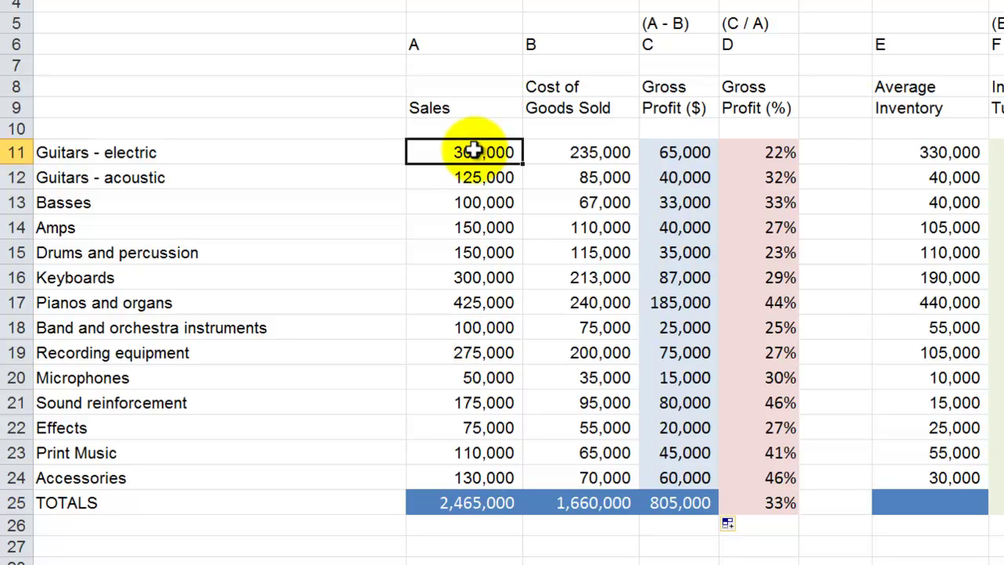
type("57")
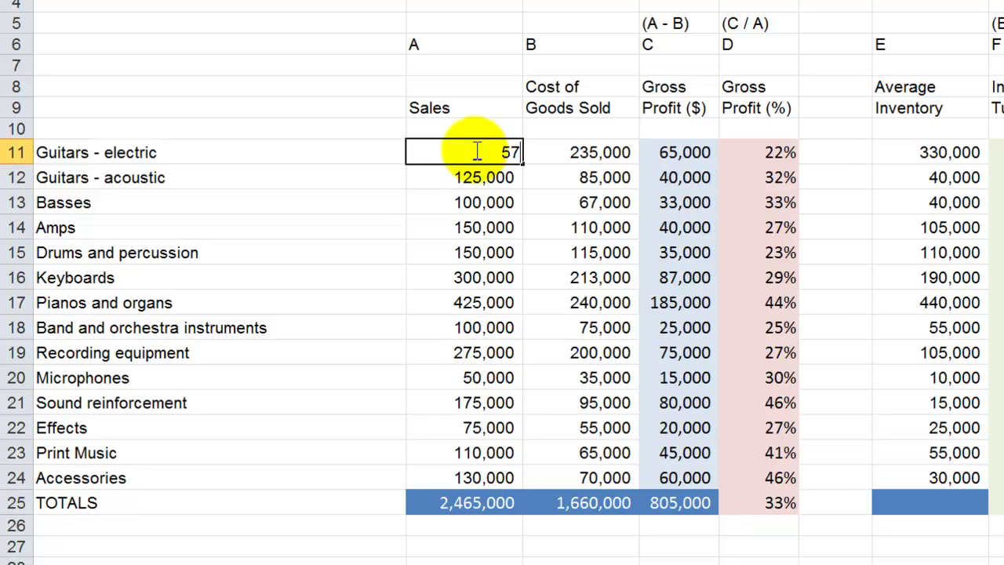
type("5000")
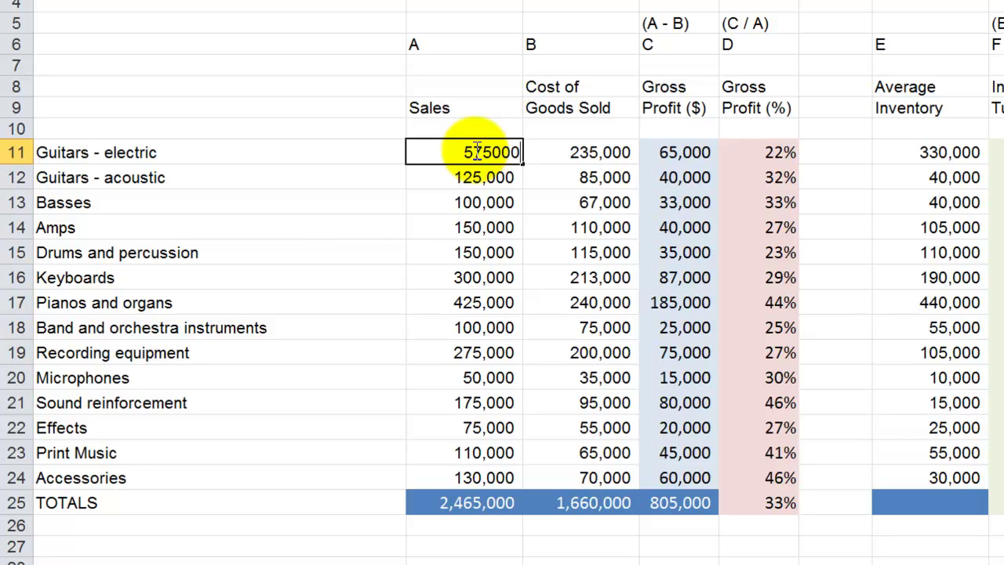
key("Return")
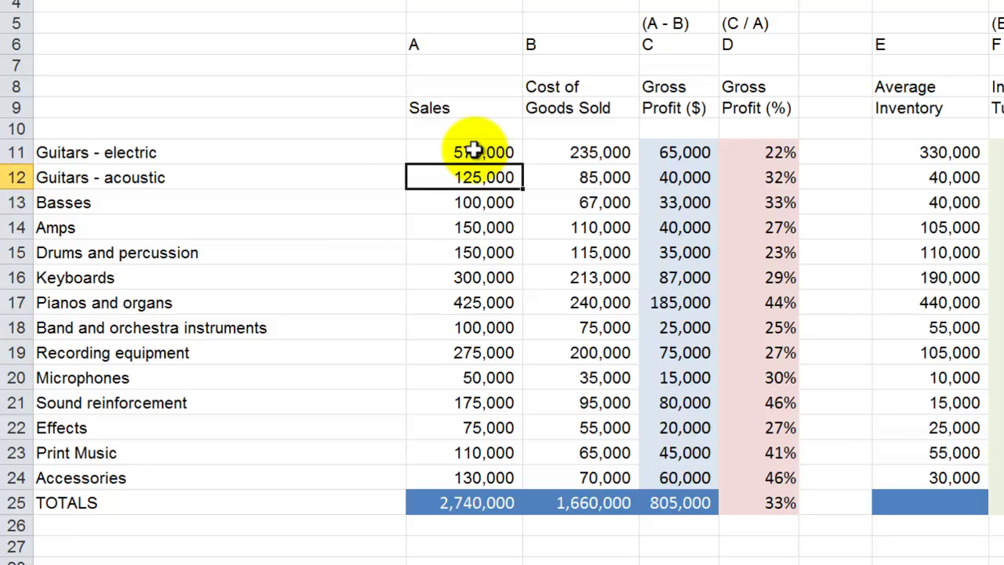
double_click(463, 503)
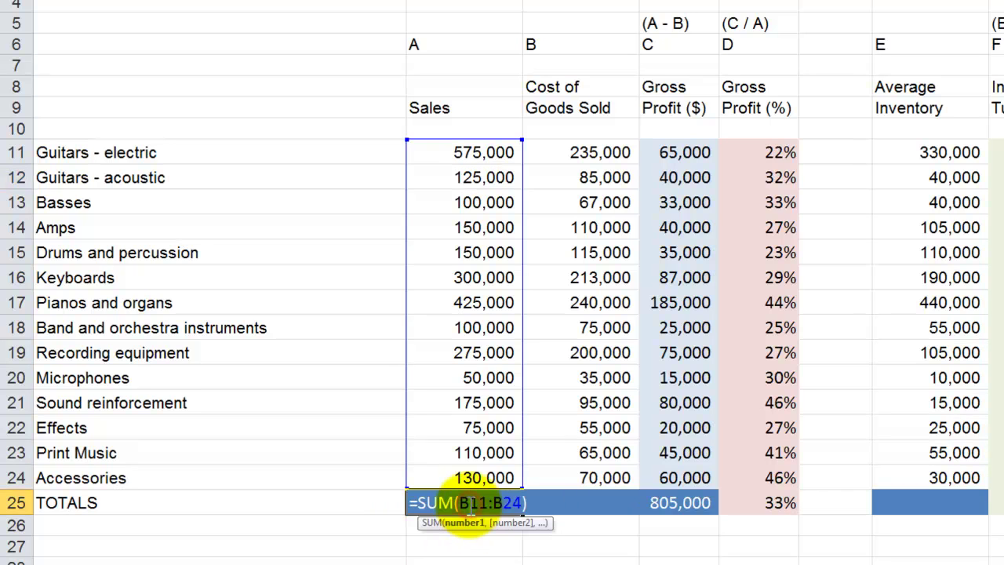
key("Escape")
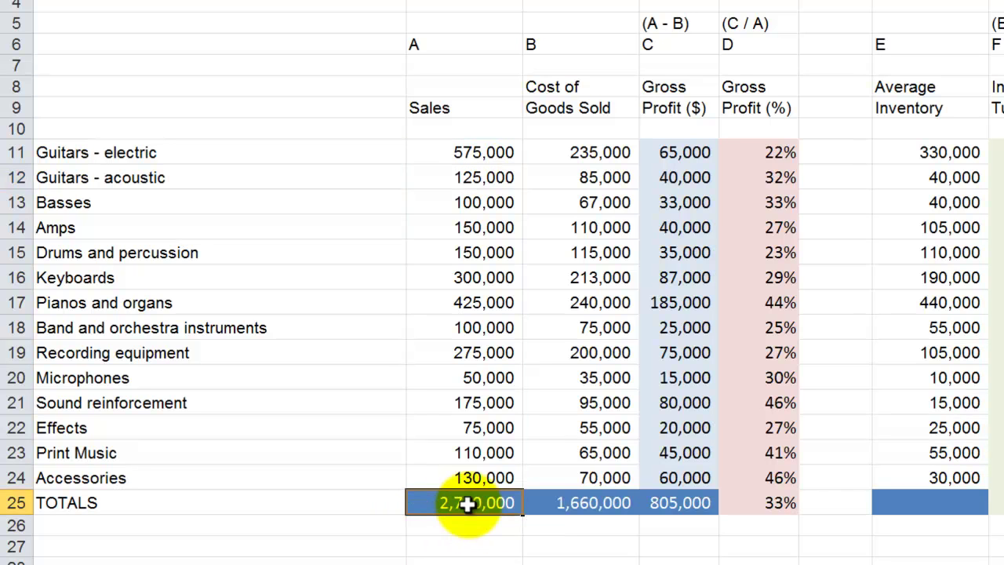
key("ctrl+z")
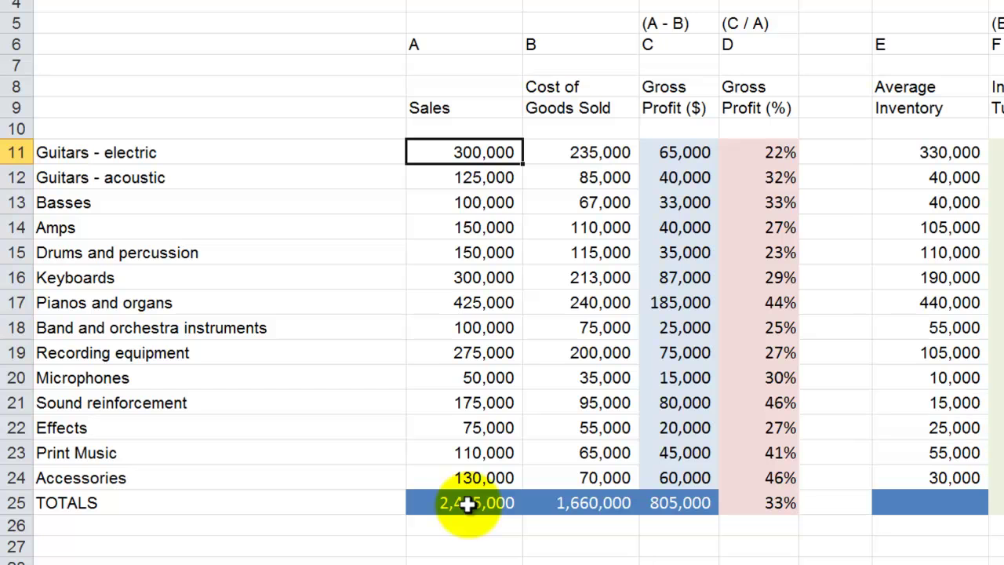
- Review the sales and cost figures and inspect the SUM formula in the Gross Profit total
left_click_drag(428, 151, 531, 482)
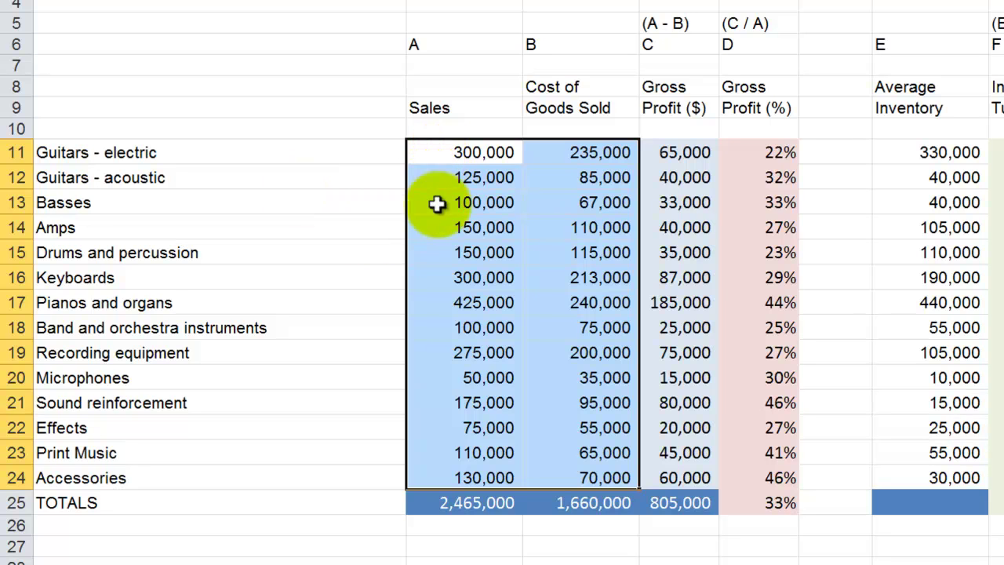
left_click(451, 509)
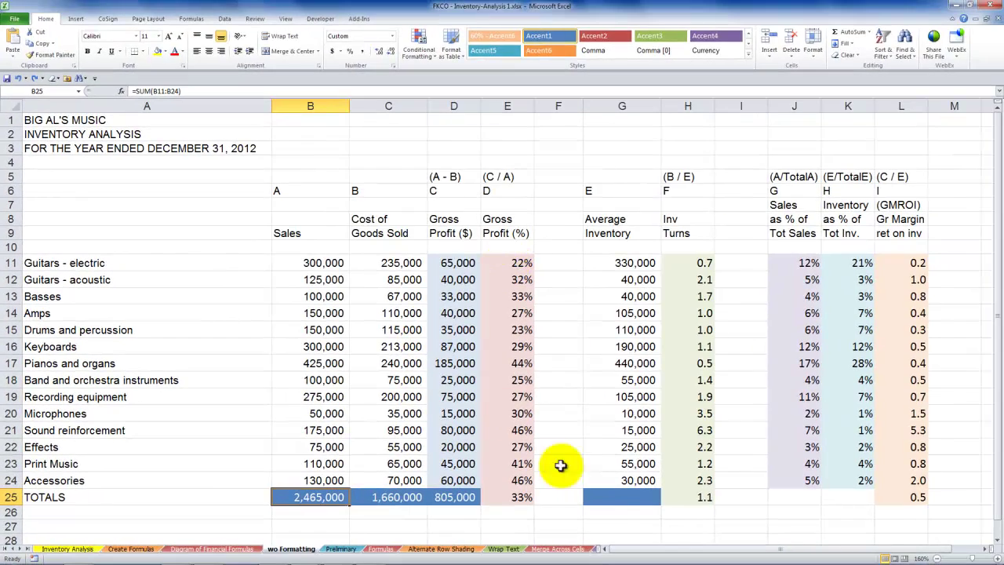
left_click(611, 501, "ctrl")
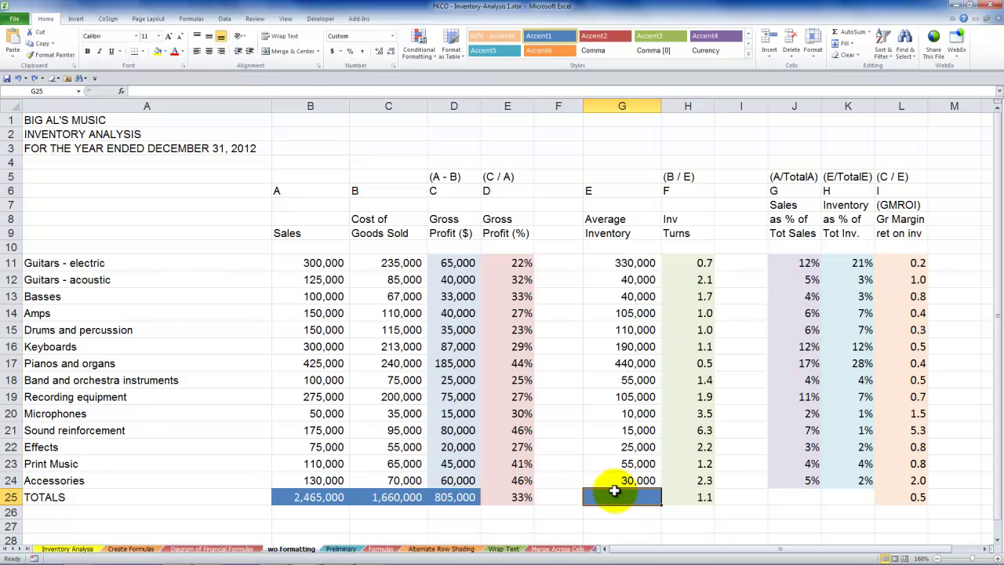
left_click(455, 498)
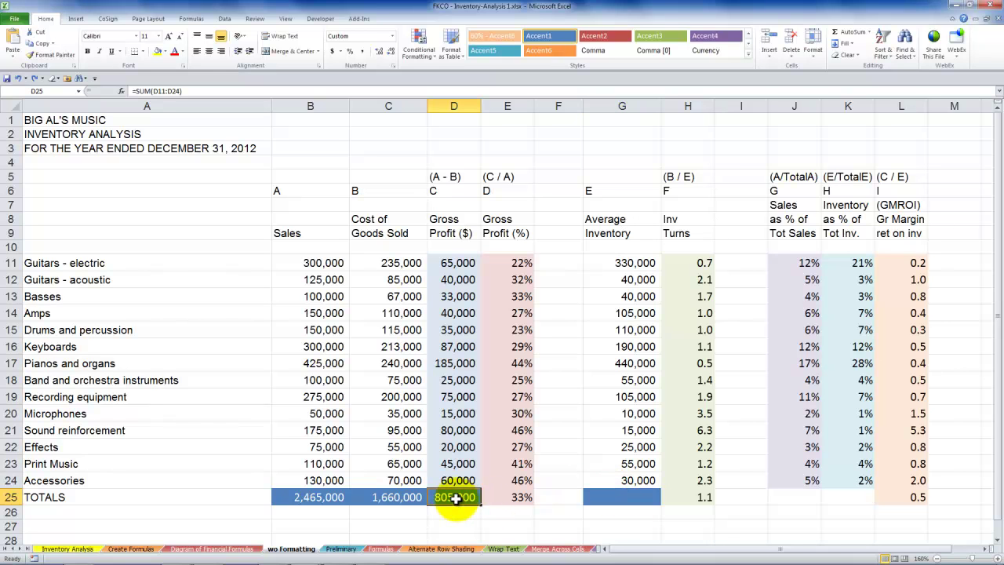
double_click(455, 498)
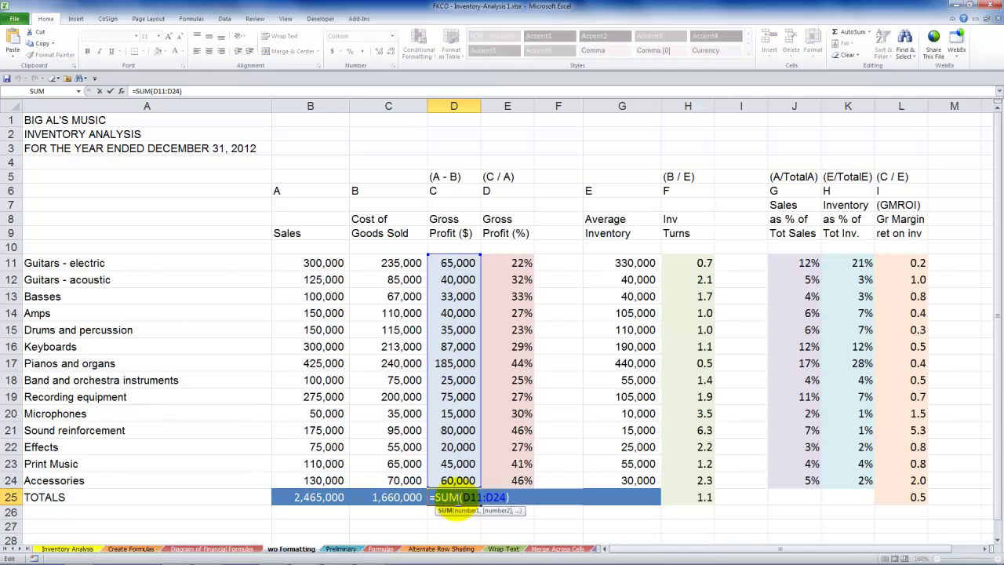
key("Escape")
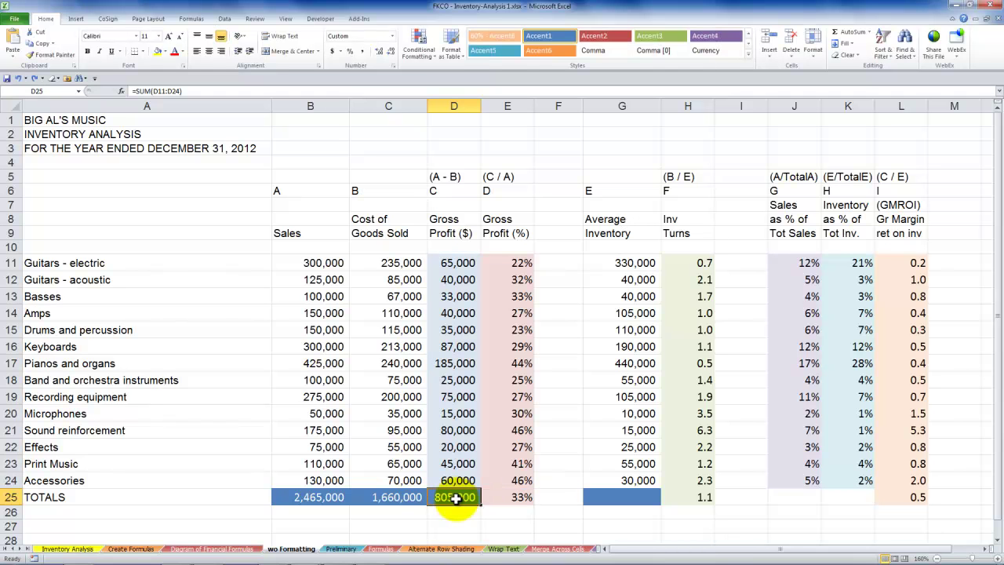
- Copy D25's SUM formula into G25, giving =SUM(G11:G24) and an Average Inventory total of 1,550,000
key("ctrl+c")
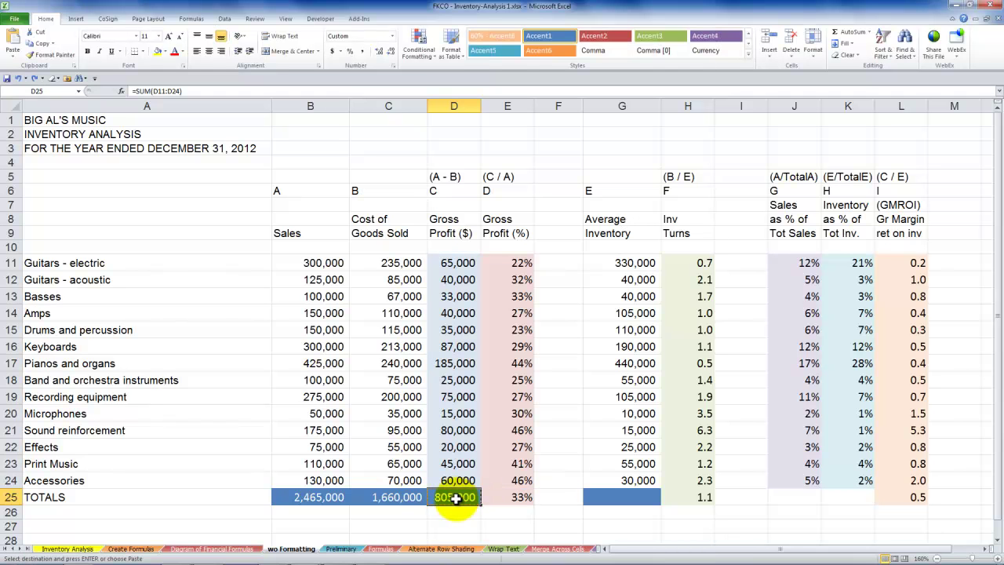
left_click(616, 498)
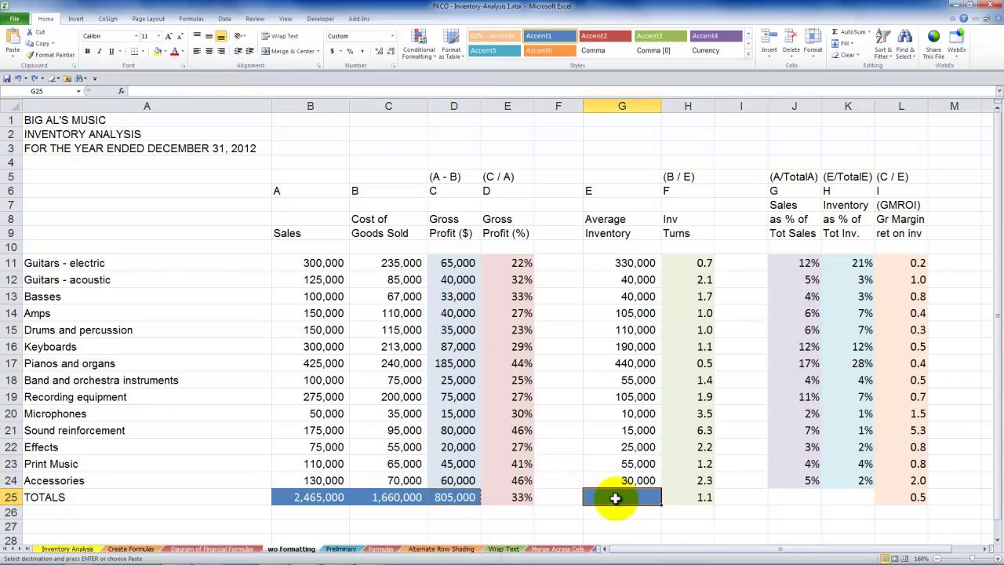
key("ctrl+v")
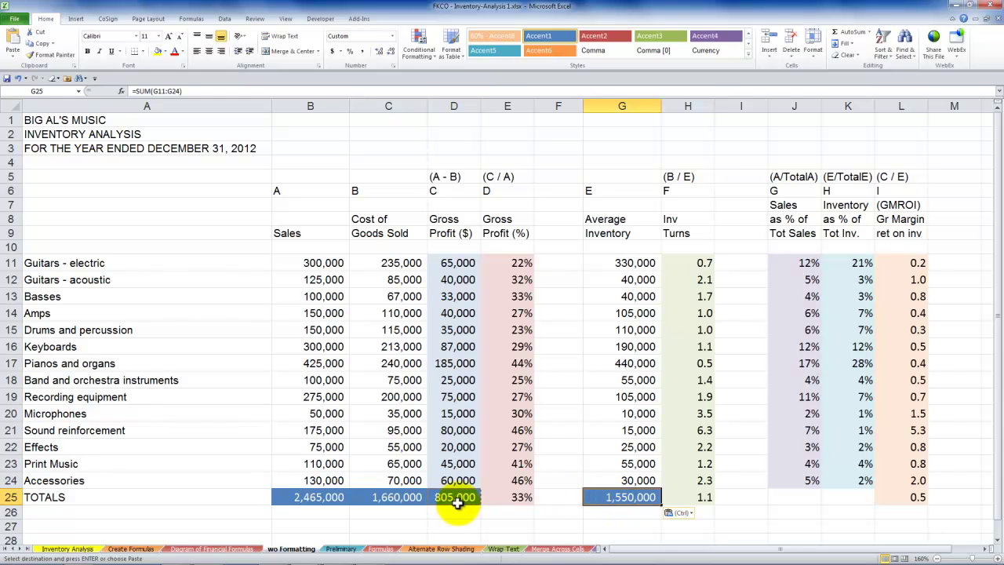
key("Escape")
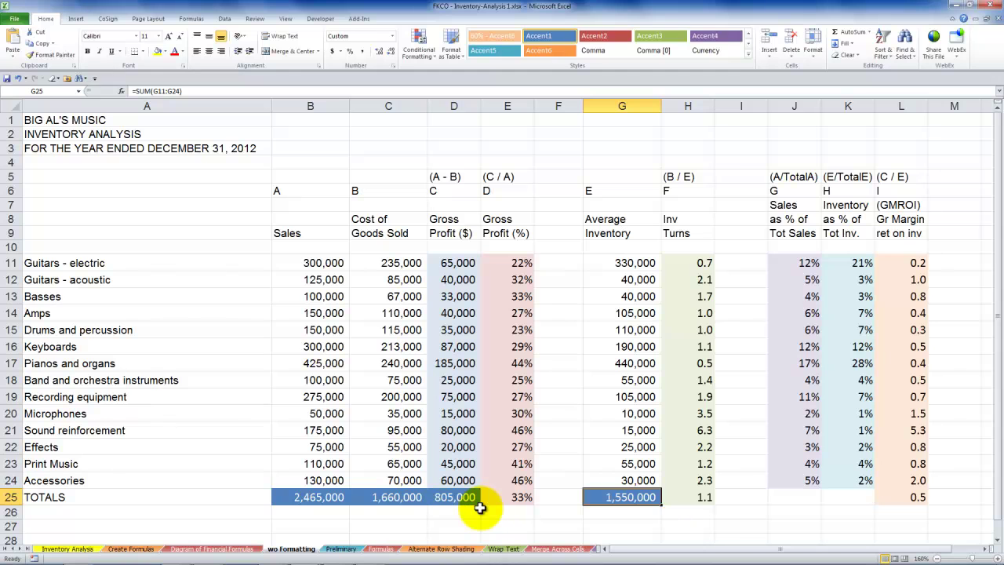
double_click(632, 498)
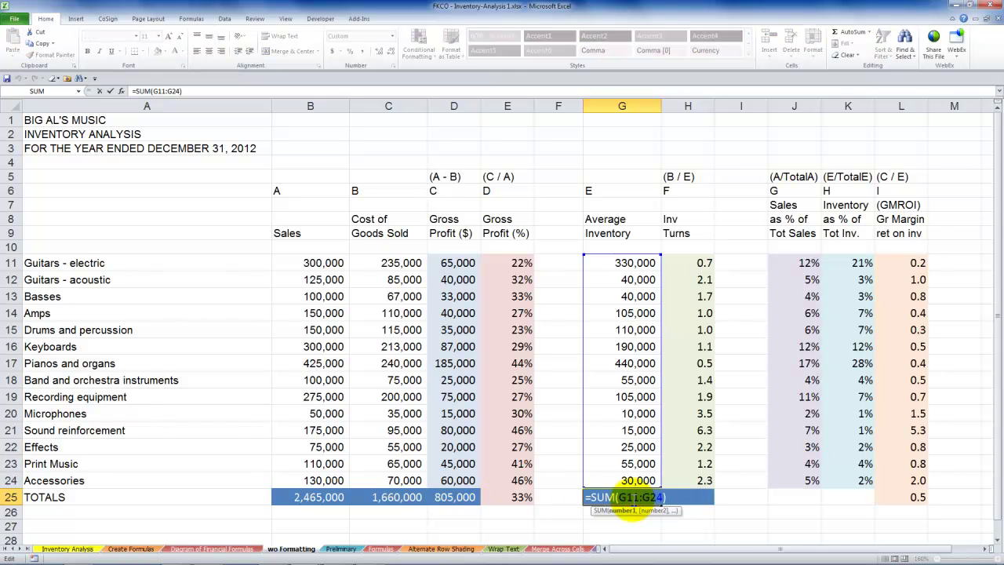
key("Escape")
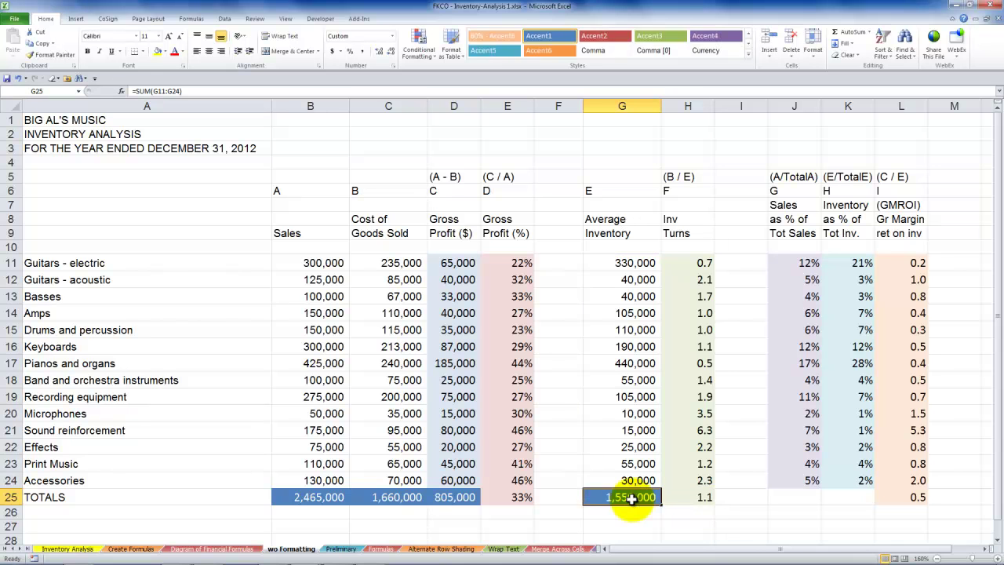
left_click(253, 549)
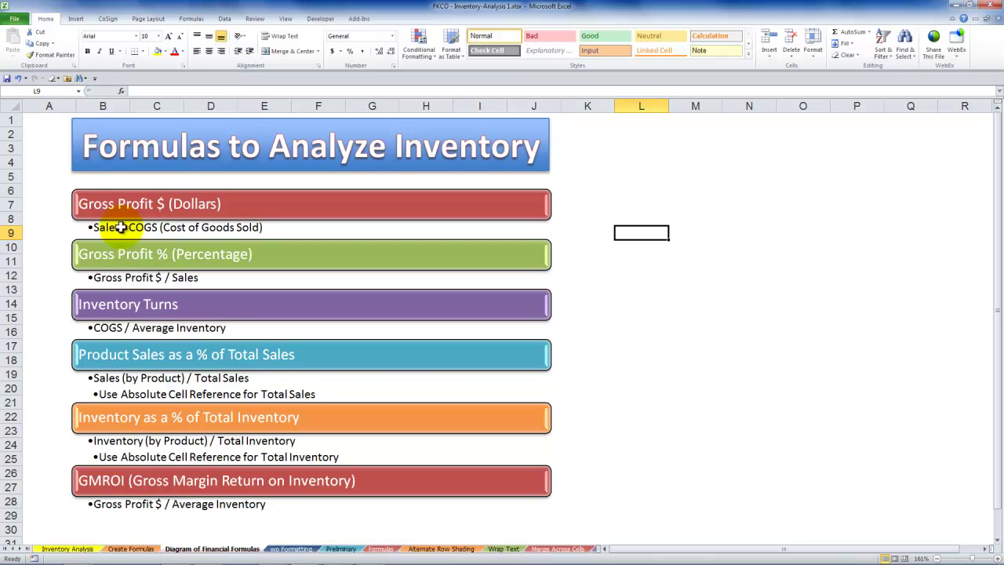
left_click(282, 549)
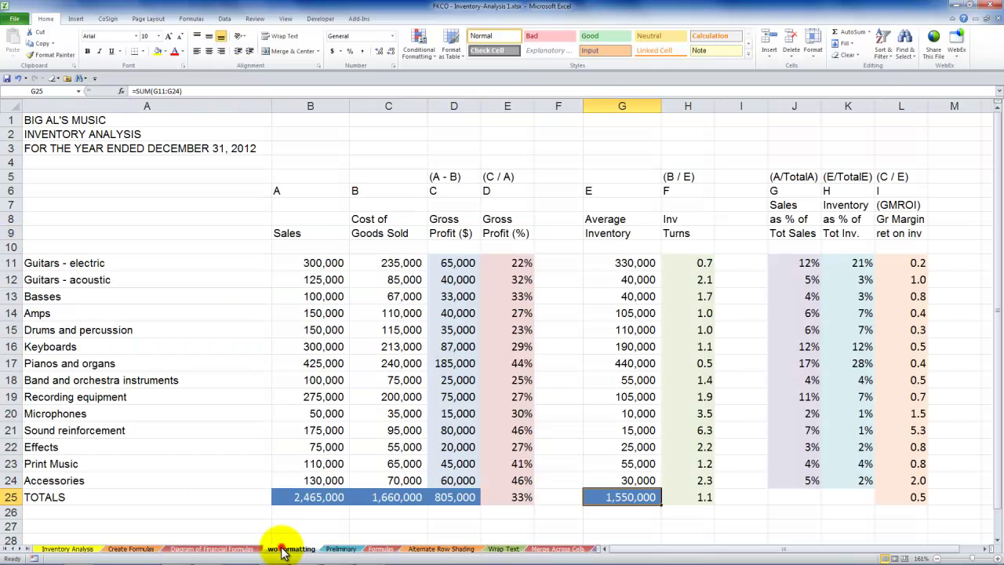
- Clear the Gross Profit ($) values in D11:D24
left_click(456, 262)
left_click_drag(464, 261, 443, 481)
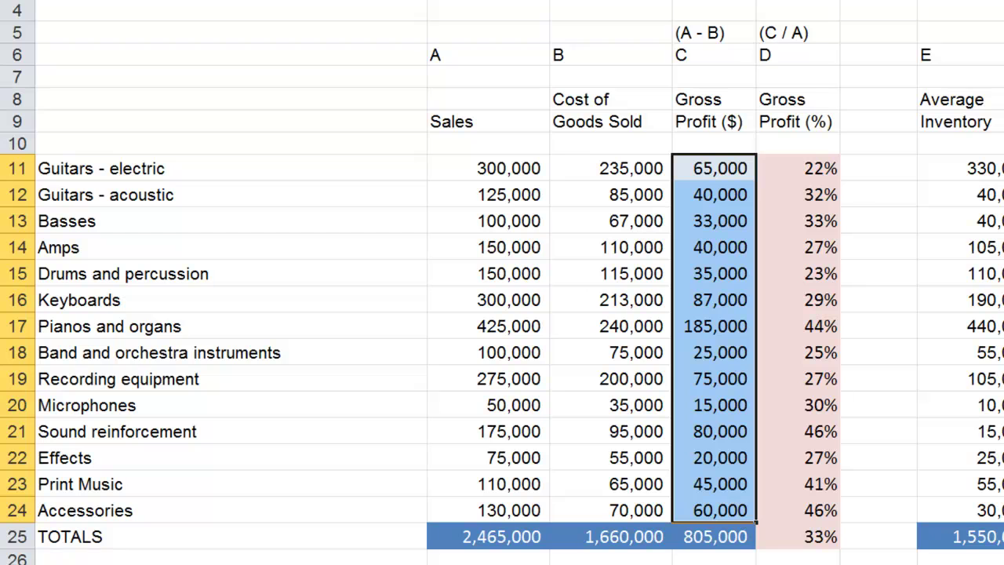
key("Delete")
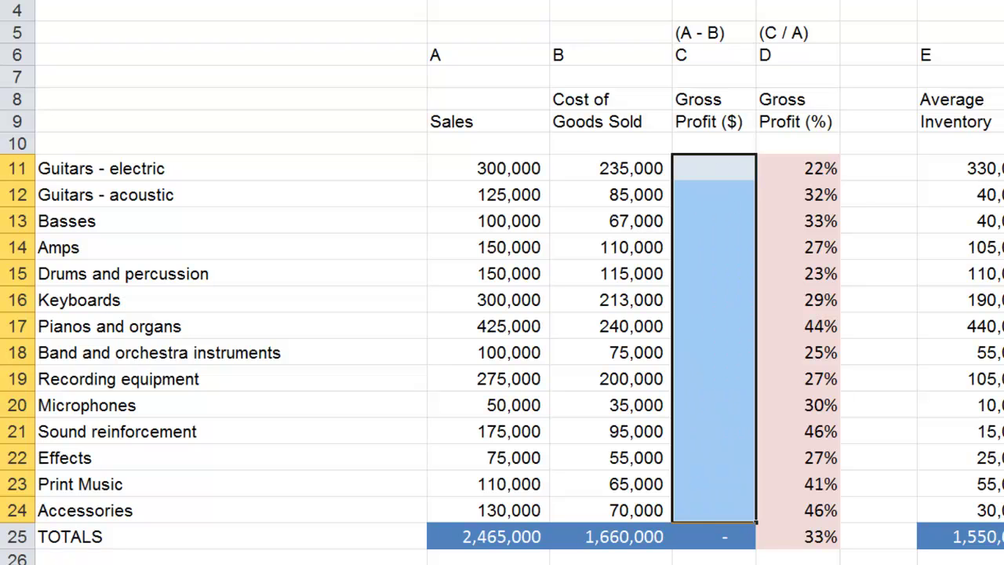
- Enter =B11-C11 as the electric guitars gross profit, giving 65,000
left_click(694, 166)
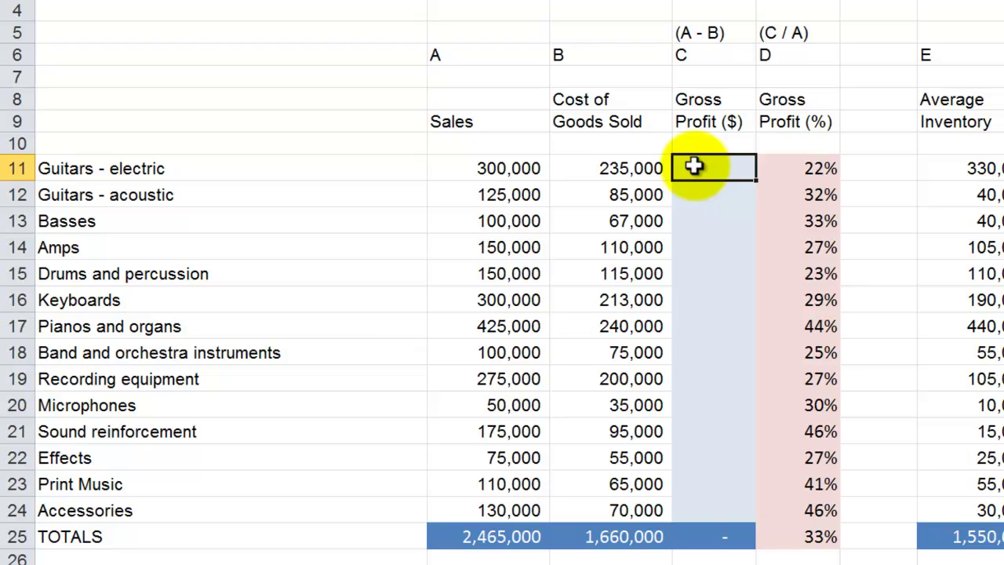
type("=")
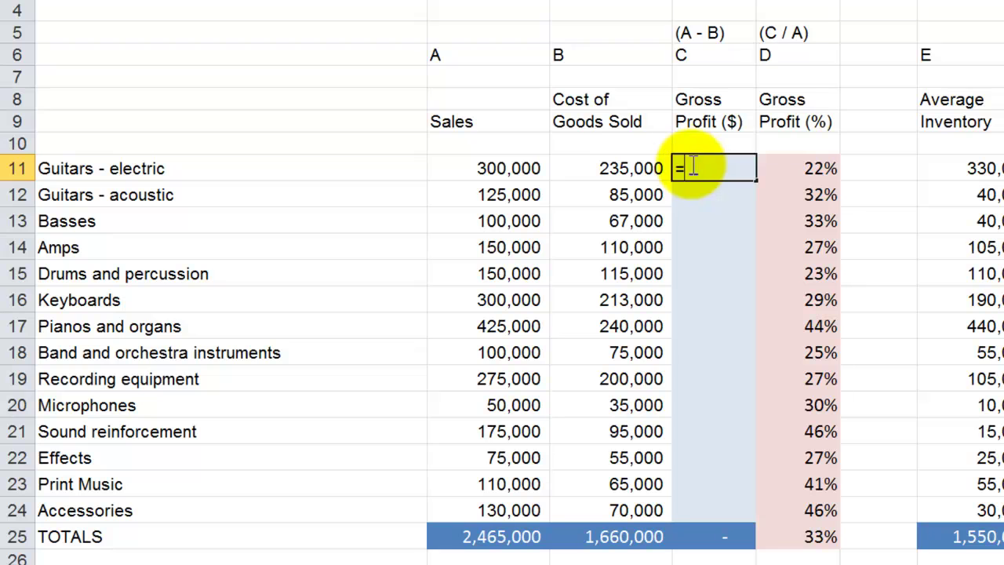
left_click(508, 167)
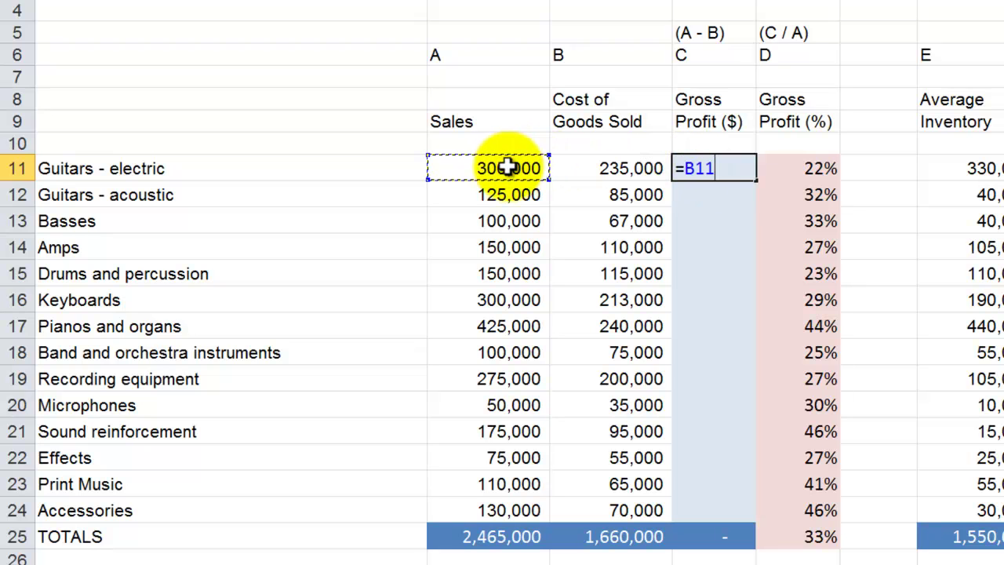
type("-")
left_click(634, 168)
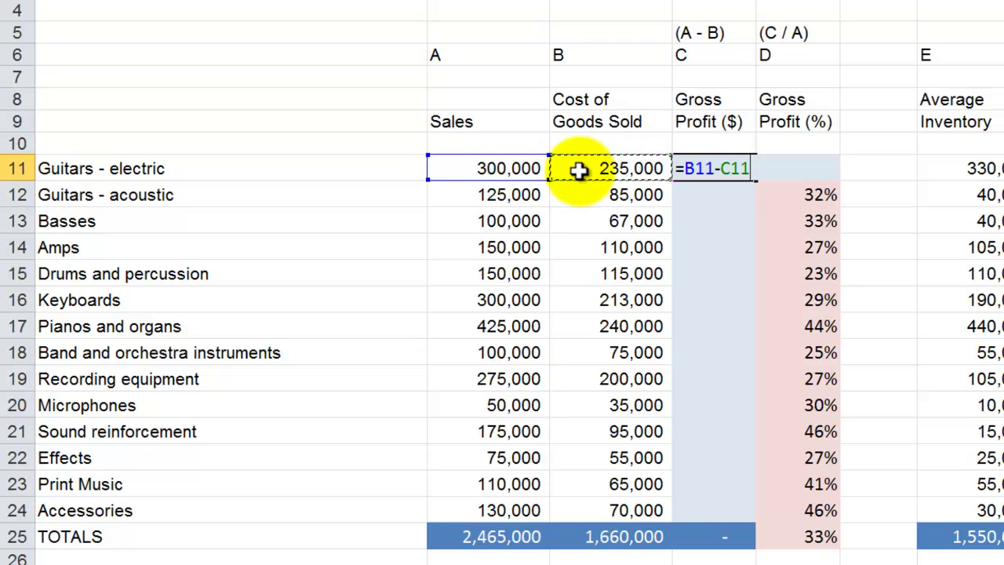
key("ctrl+Return")
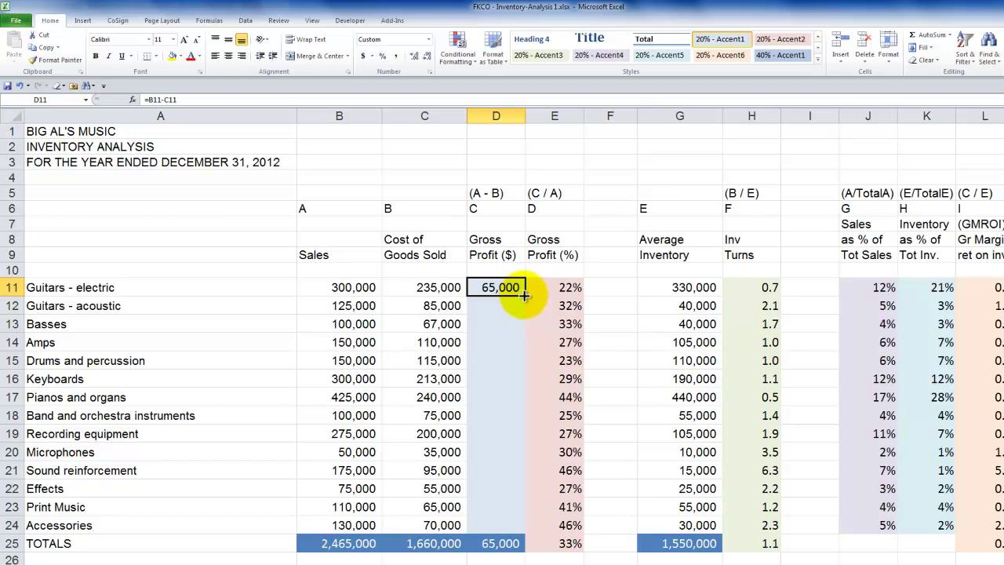
- Fill =B11-C11 down to D24 through Accessories and verify row 12 reads =B12-C12
left_click_drag(524, 295, 486, 528)
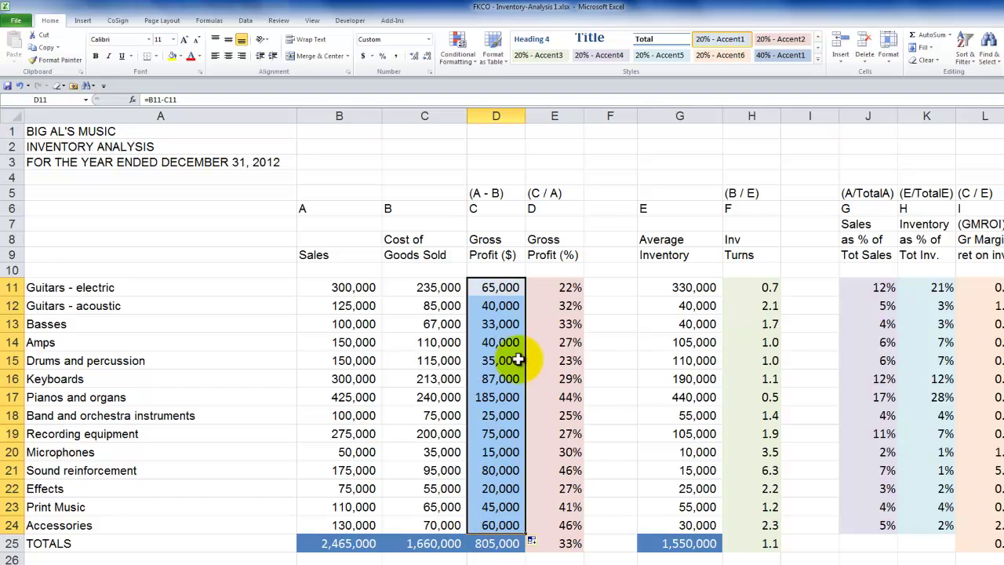
double_click(502, 306)
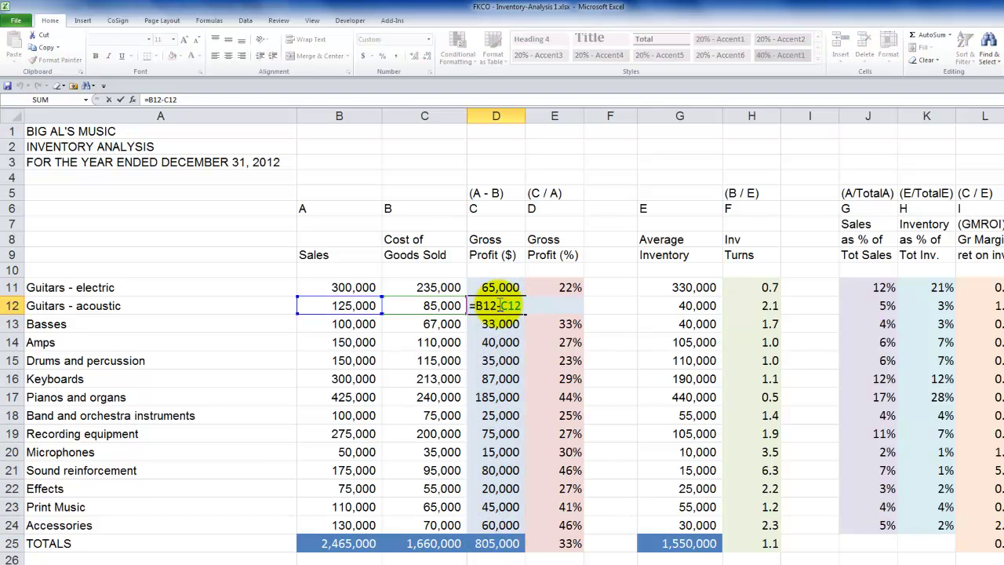
key("Escape")
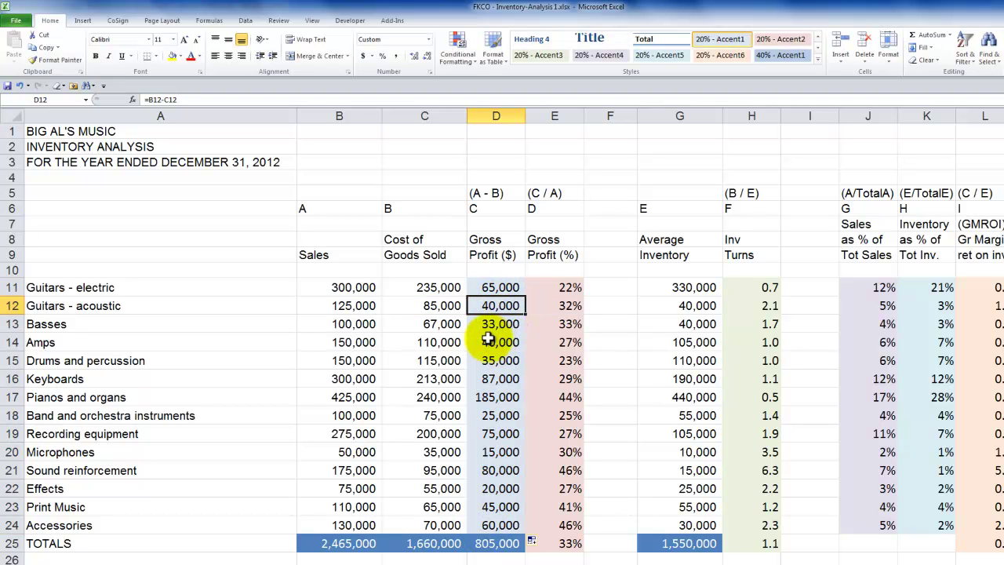
left_click(558, 288)
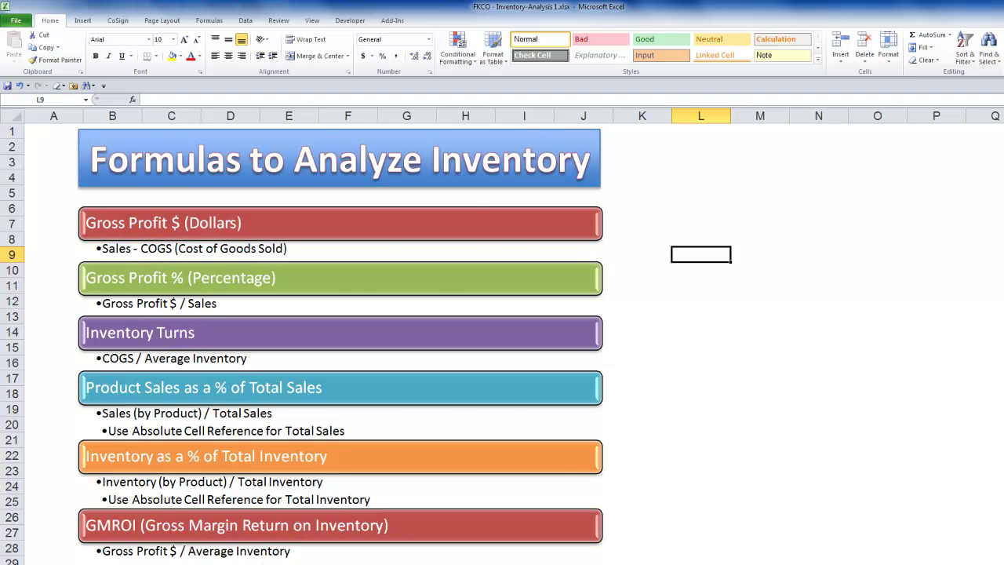
- On the inventory sheet, clear Gross Profit (%) cells E11:E25, then reselect E11 through the total
key("ctrl+Page_Down")
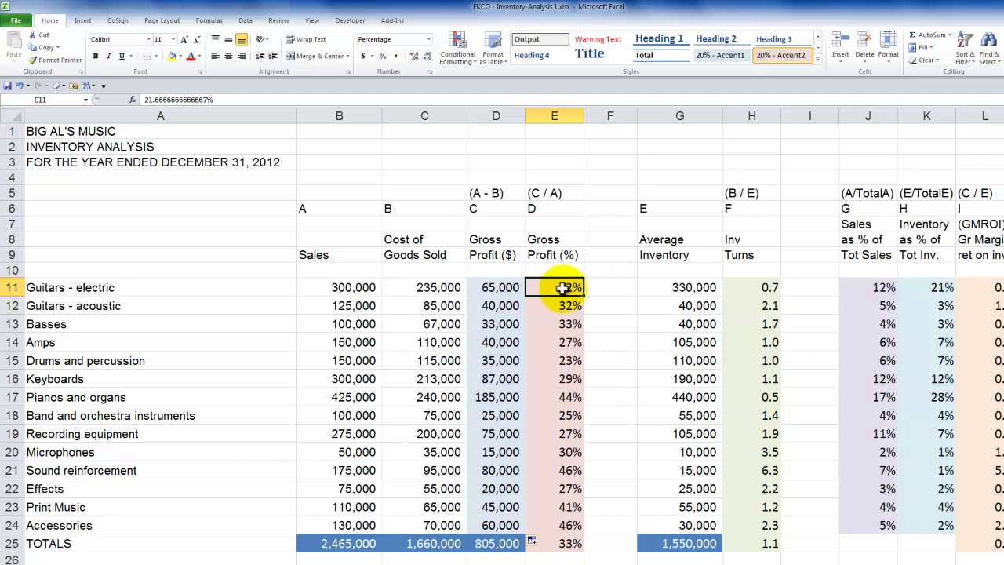
left_click_drag(562, 287, 558, 553)
key("Delete")
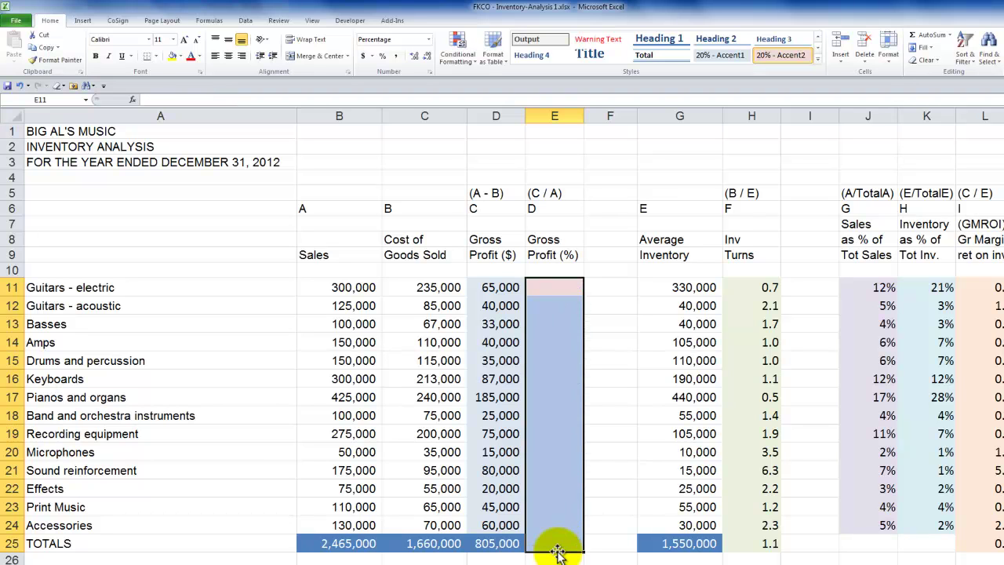
left_click_drag(558, 287, 547, 536)
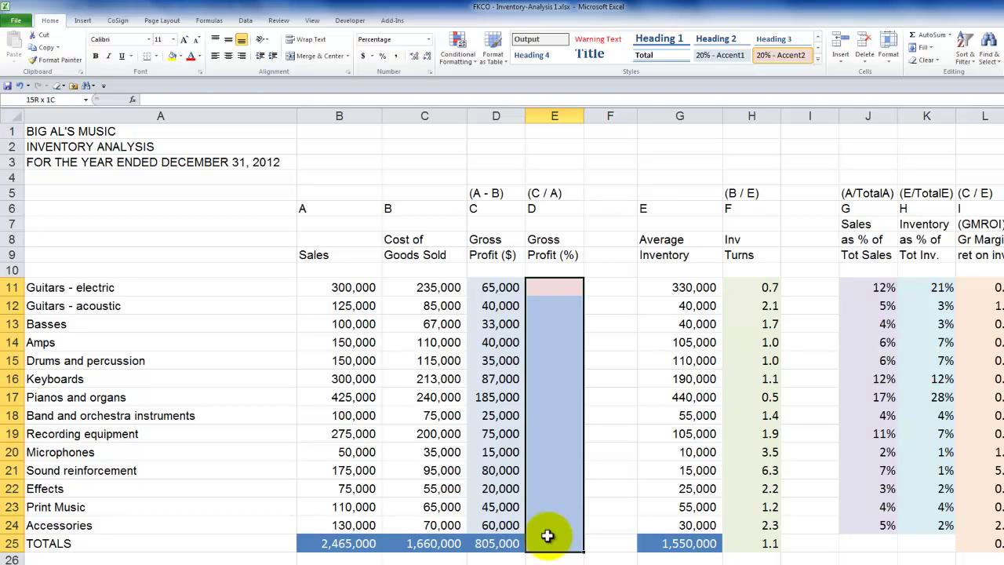
left_click_drag(547, 536, 547, 536)
- Enter =D11/B11 into all selected Gross Profit (%) cells at once
type("=")
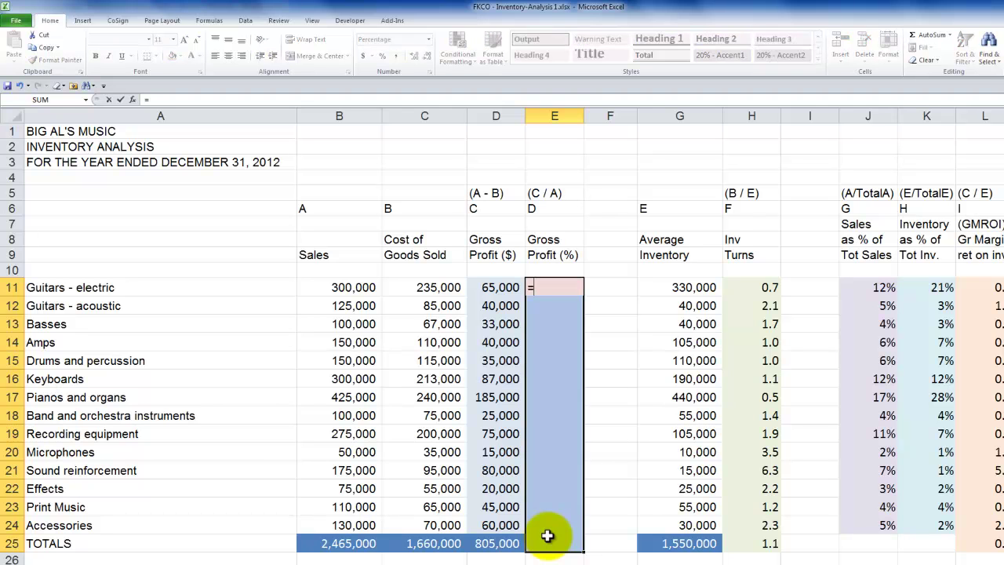
left_click(496, 289)
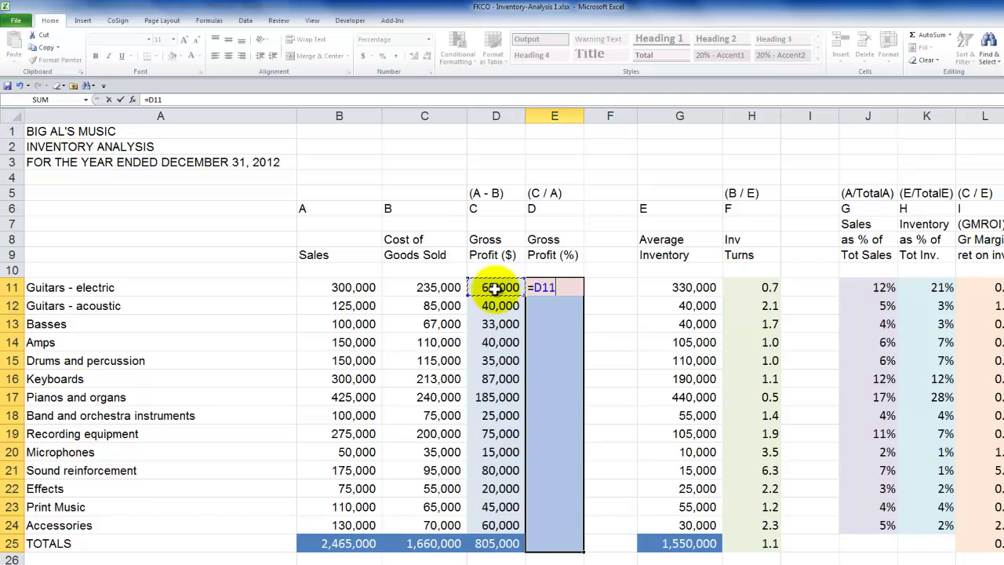
type("/")
left_click(345, 287)
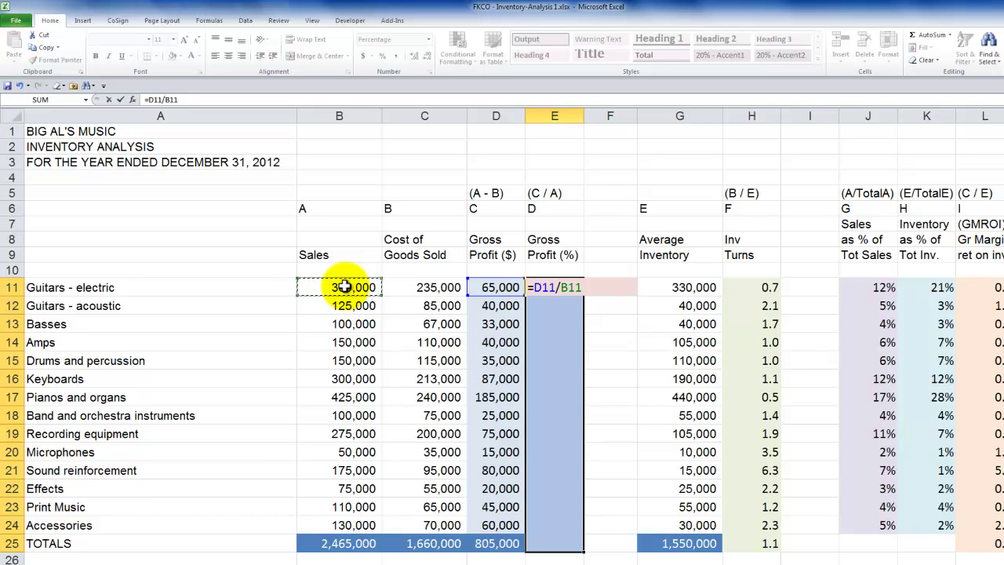
key("ctrl+Return")
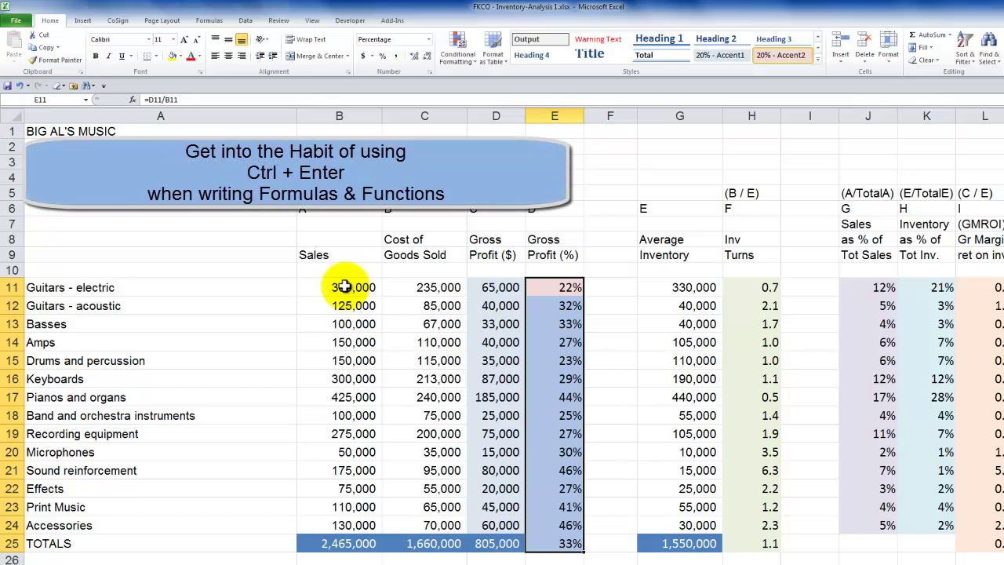
- Check the copied percentage formulas in E16, E17 and E18
left_click(561, 378)
double_click(562, 378)
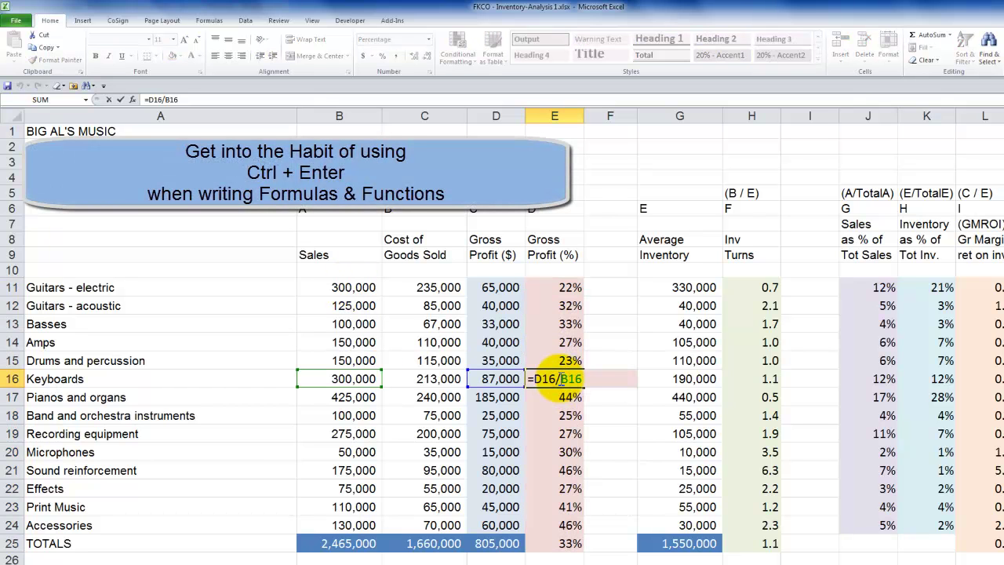
double_click(555, 397)
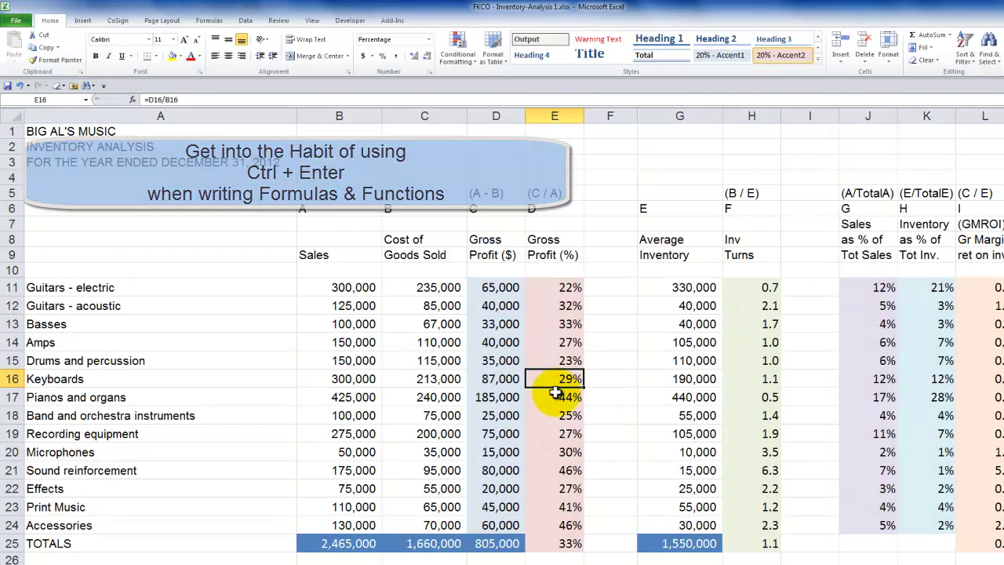
key("ctrl+Return")
double_click(555, 415)
key("ctrl+Return")
left_click(566, 290)
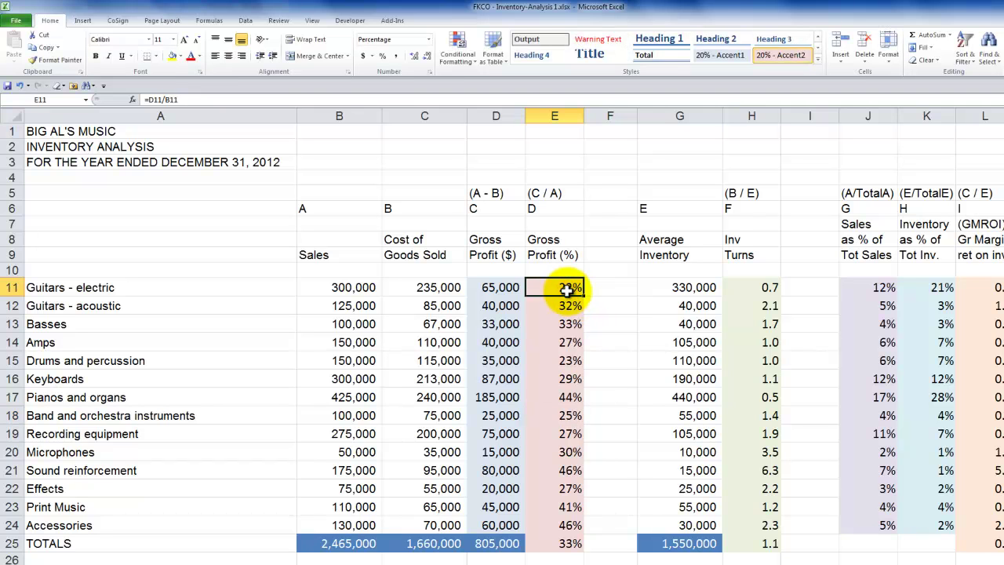
type("123")
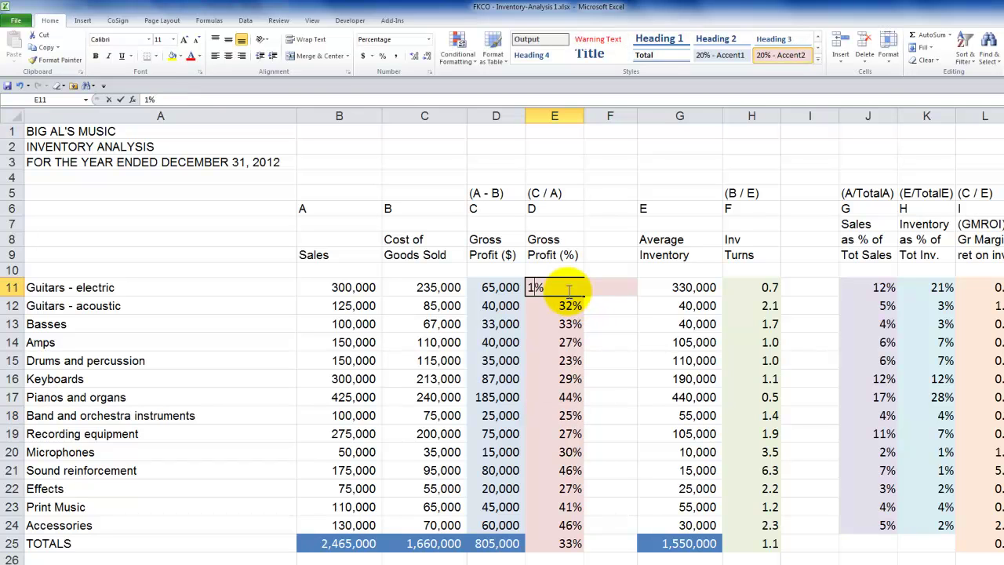
key("Return")
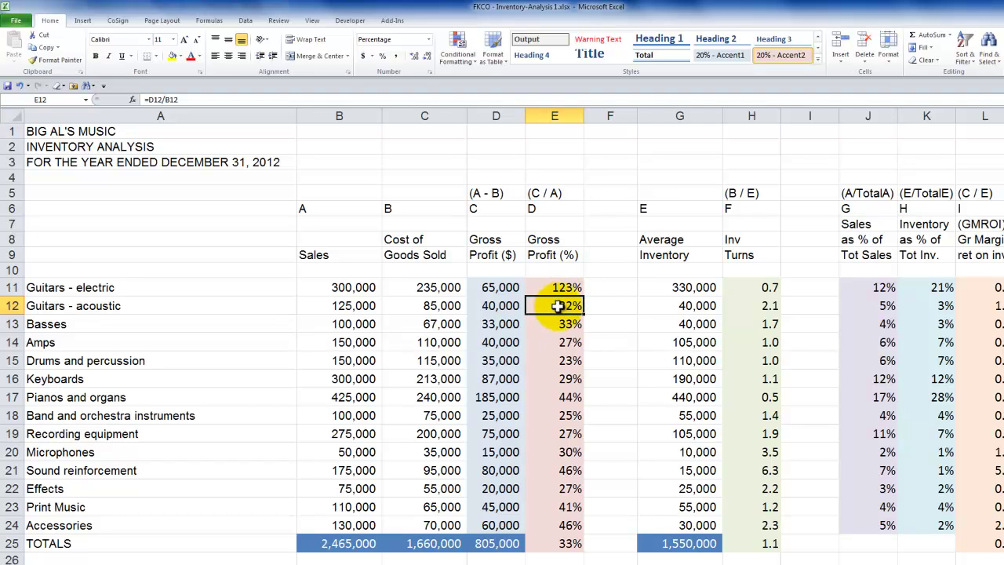
left_click(554, 288)
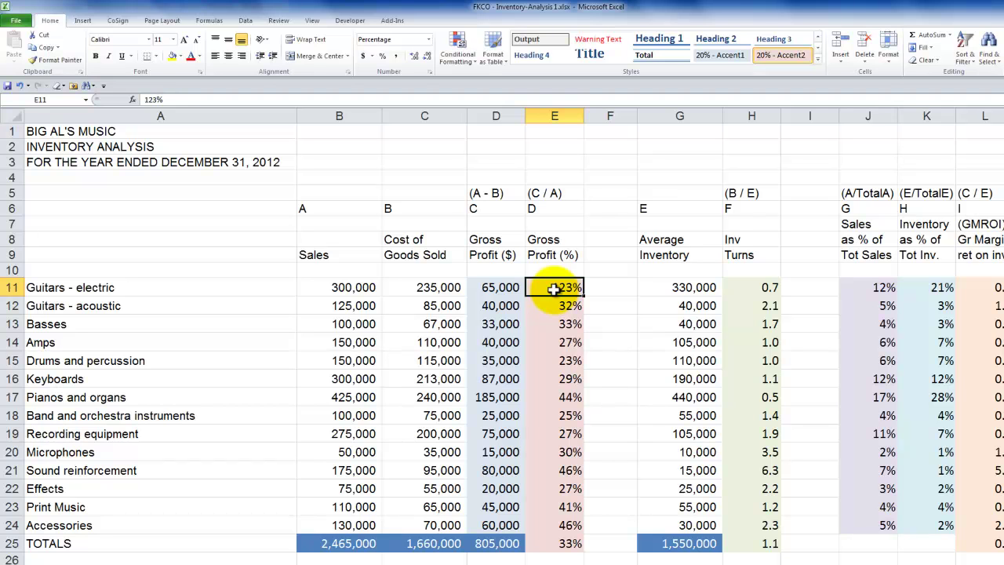
key("ctrl+z")
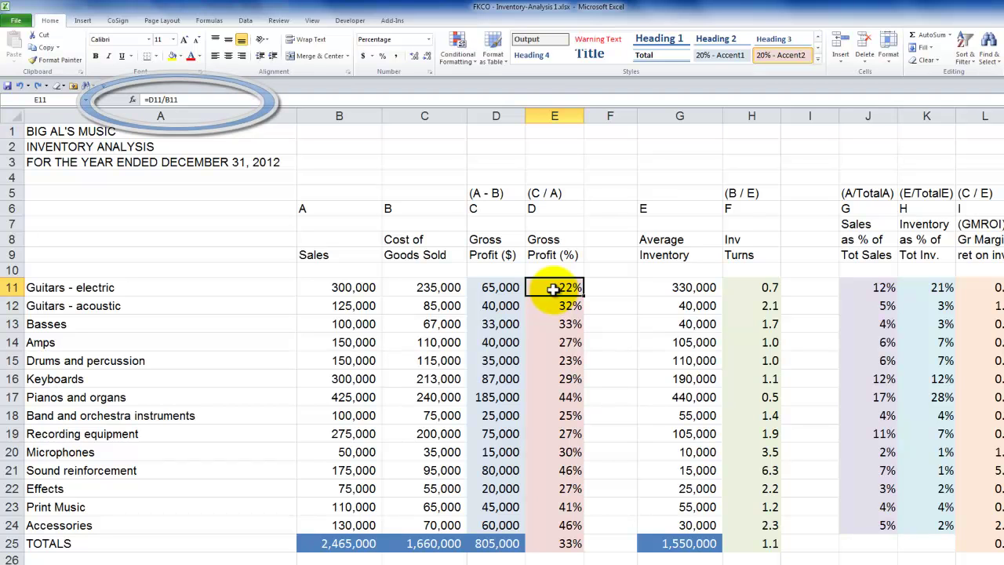
left_click(197, 100)
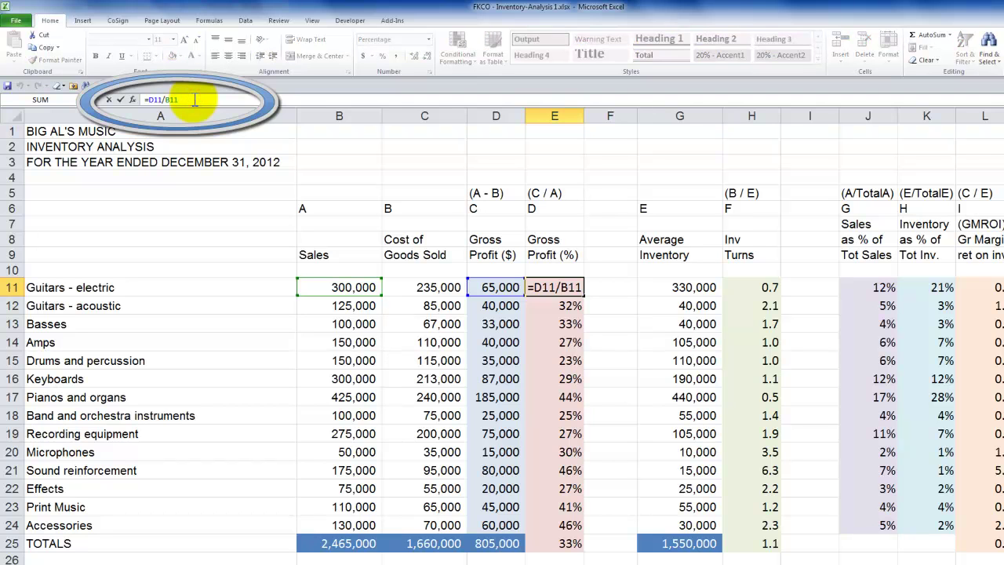
key("Escape")
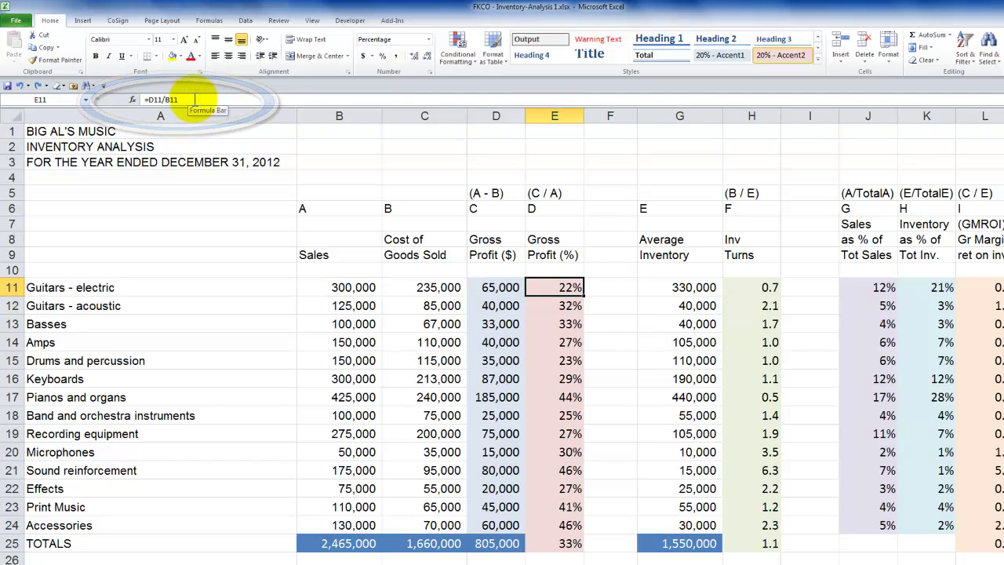
left_click(420, 286)
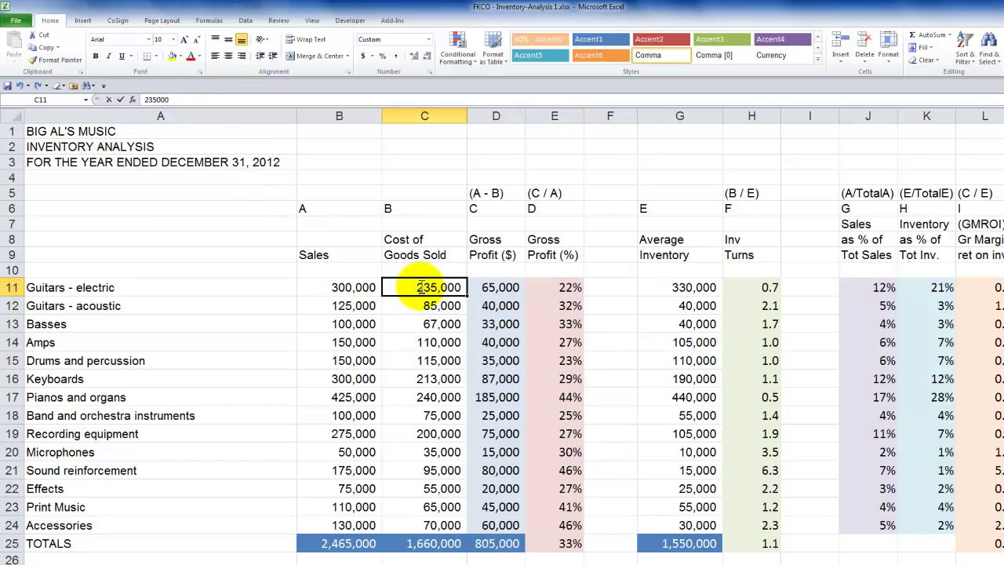
type("257,500")
key("Tab")
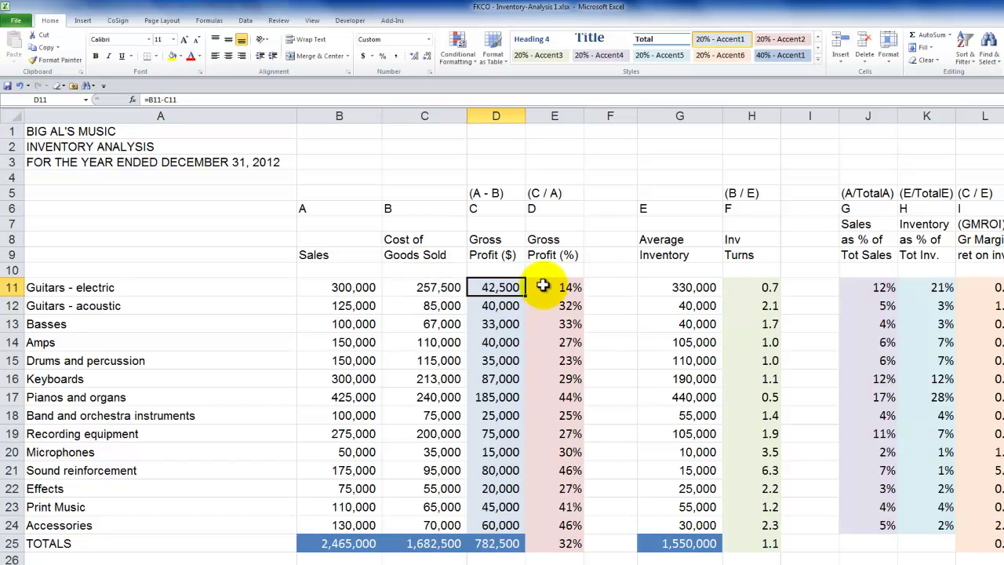
key("ctrl+z")
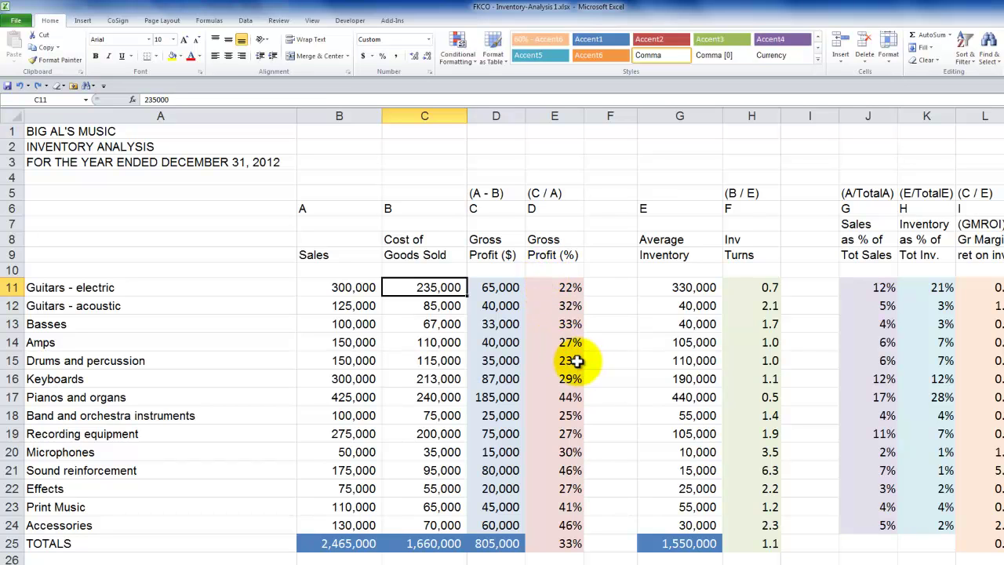
left_click(688, 289)
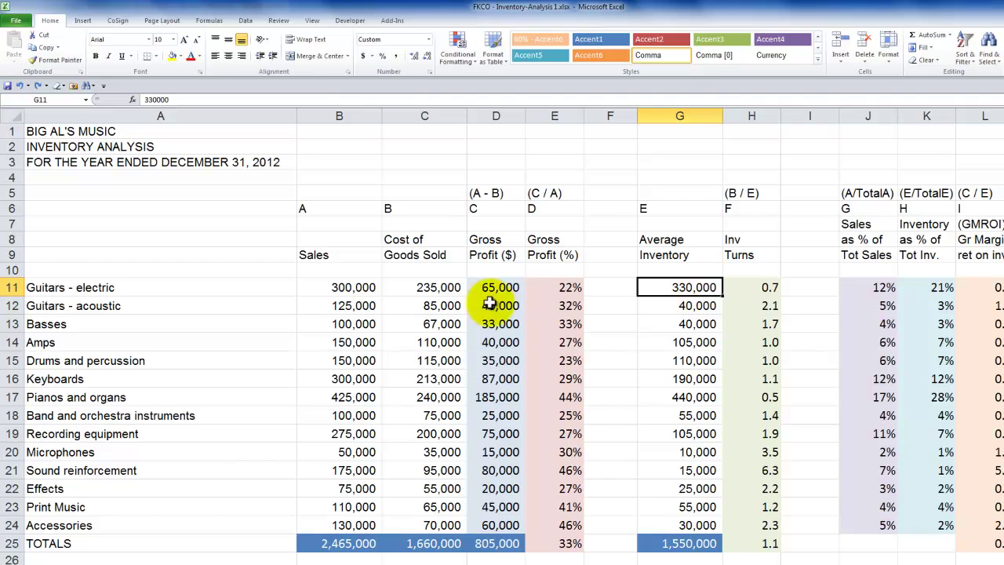
left_click(444, 288)
- Review row 11's Sales, Average Inventory and Inv Turns, then view the formula definitions sheet
left_click(357, 287)
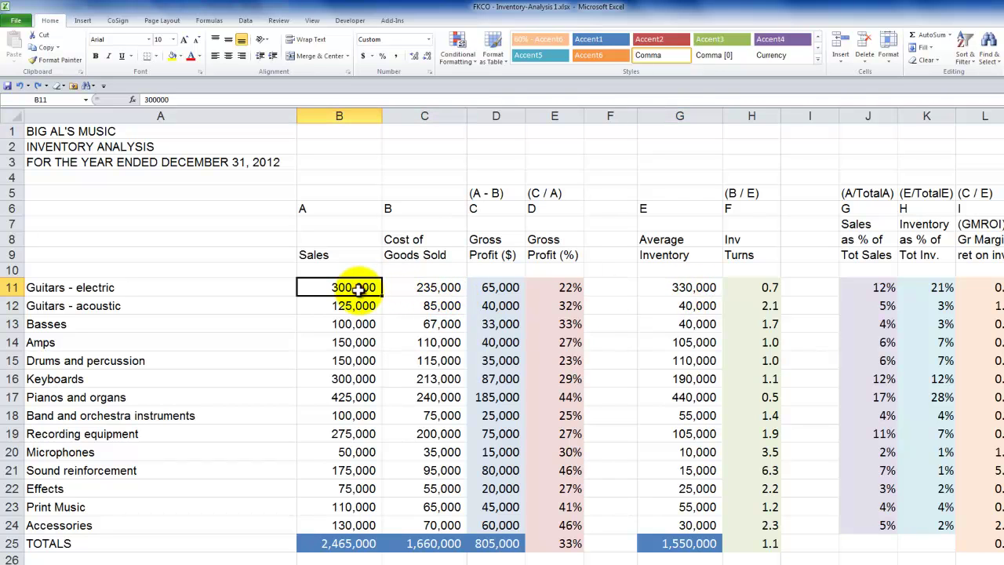
left_click(686, 289)
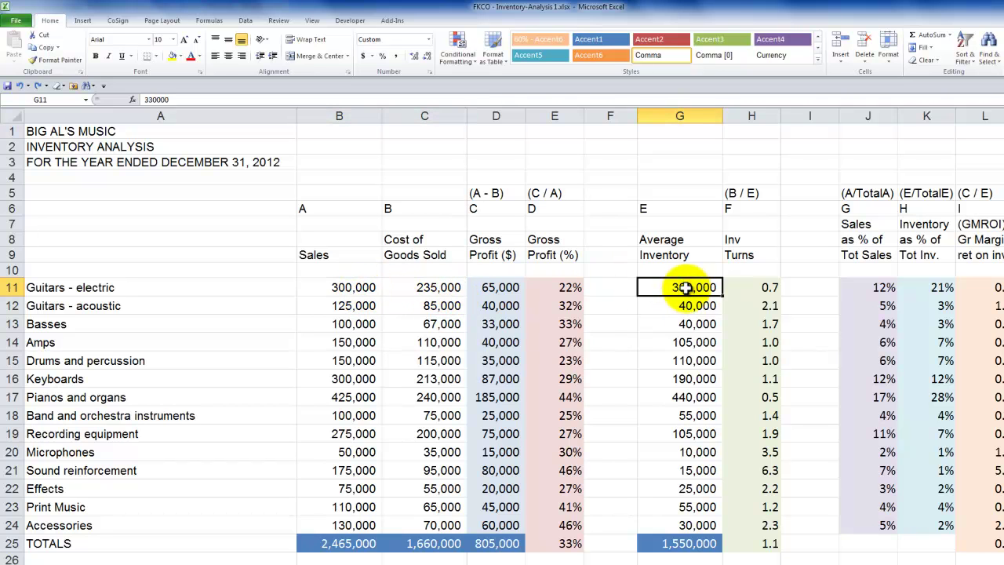
left_click(744, 289)
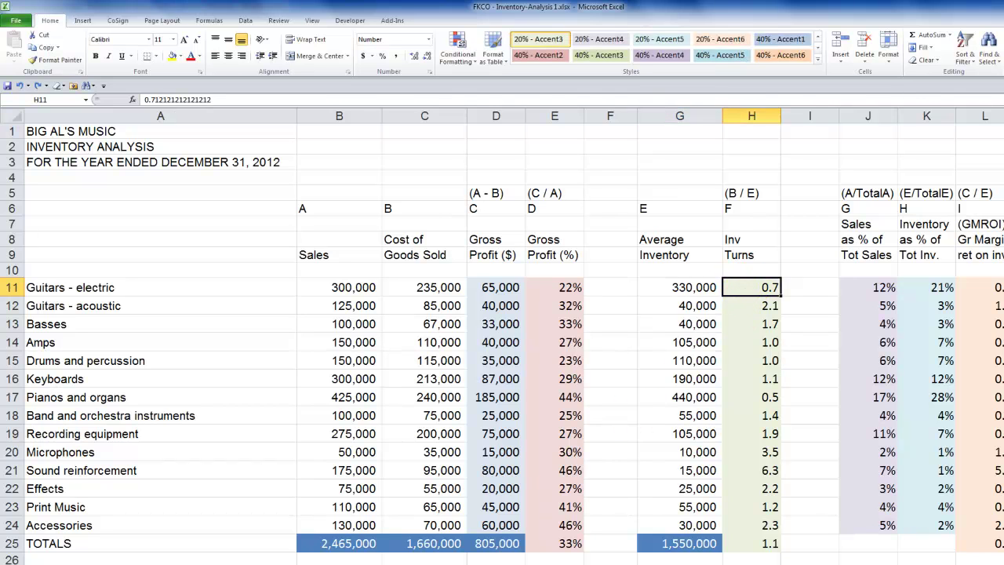
key("ctrl+Page_Up")
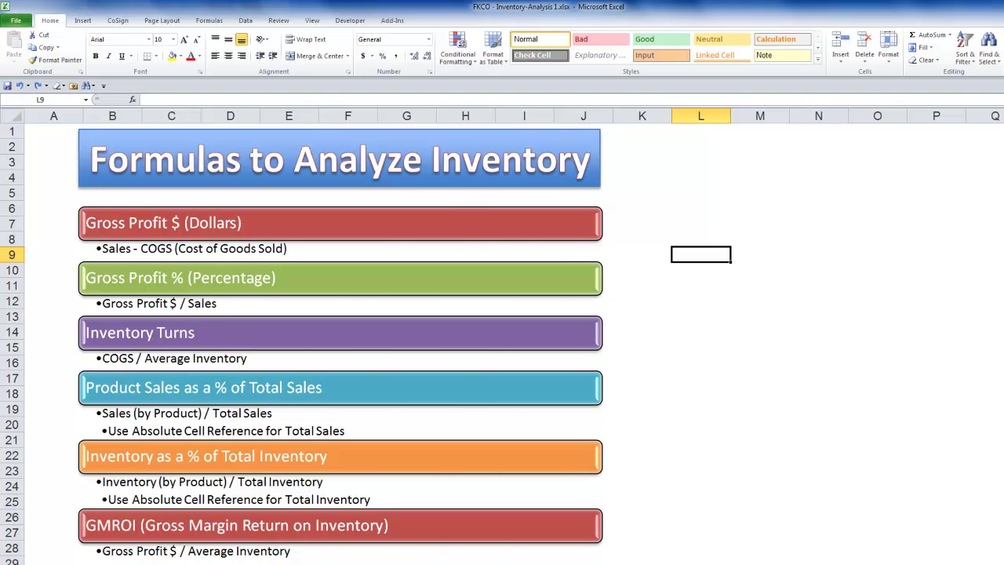
- Back on the data sheet, delete the Inv Turns values in H11:H25 and reselect that range
key("ctrl+Page_Down")
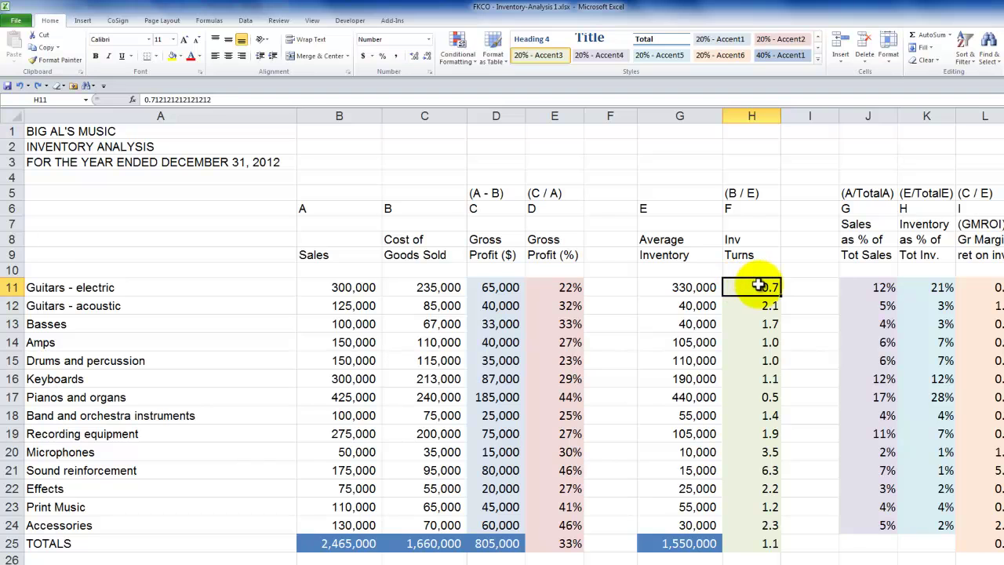
left_click_drag(759, 286, 741, 549)
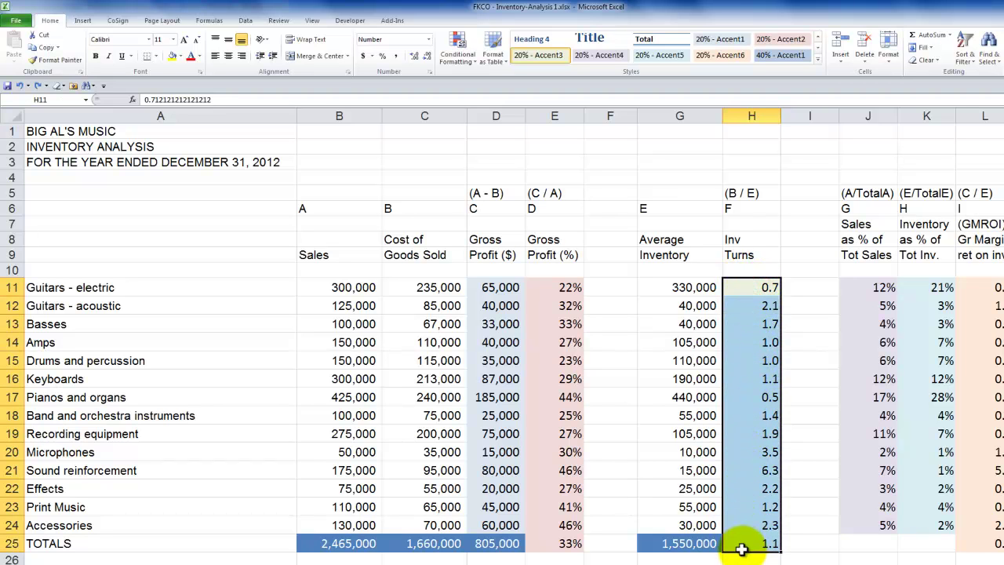
key("Delete")
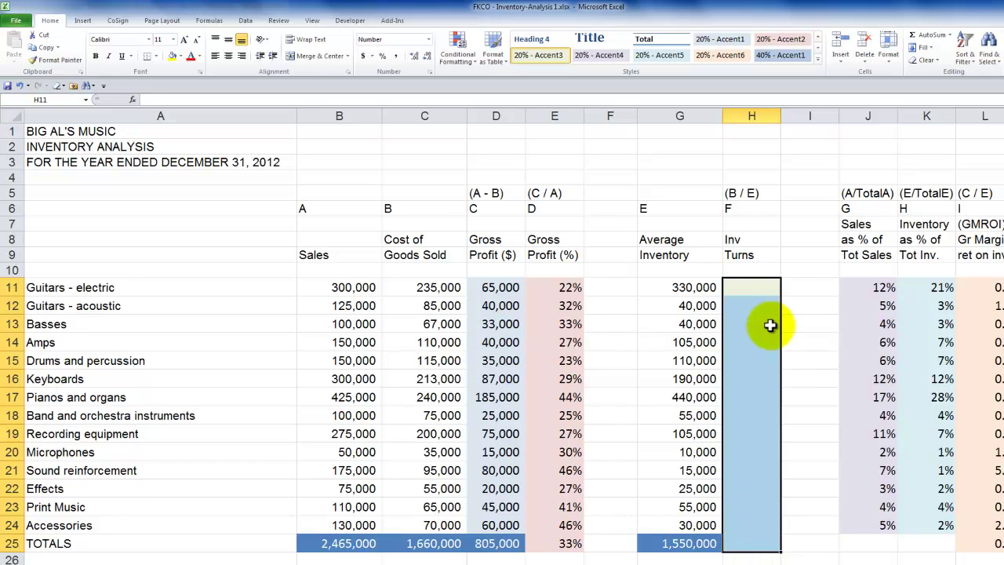
left_click_drag(762, 284, 754, 536)
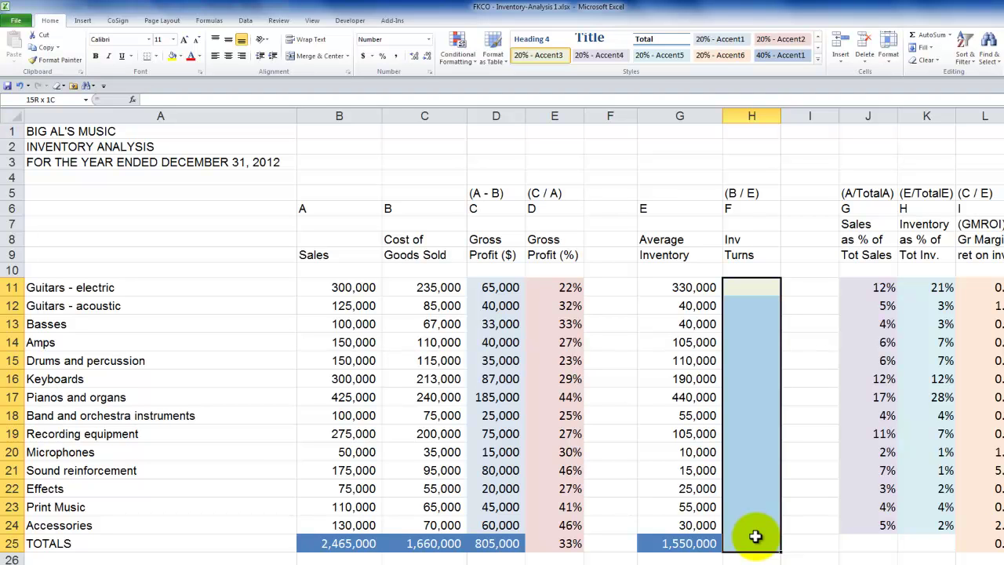
left_click_drag(755, 537, 754, 536)
- Enter =C11/G11 into all of H11:H25 at once, giving turns of 0.7 to 6.3 and 1.1 overall
type("=")
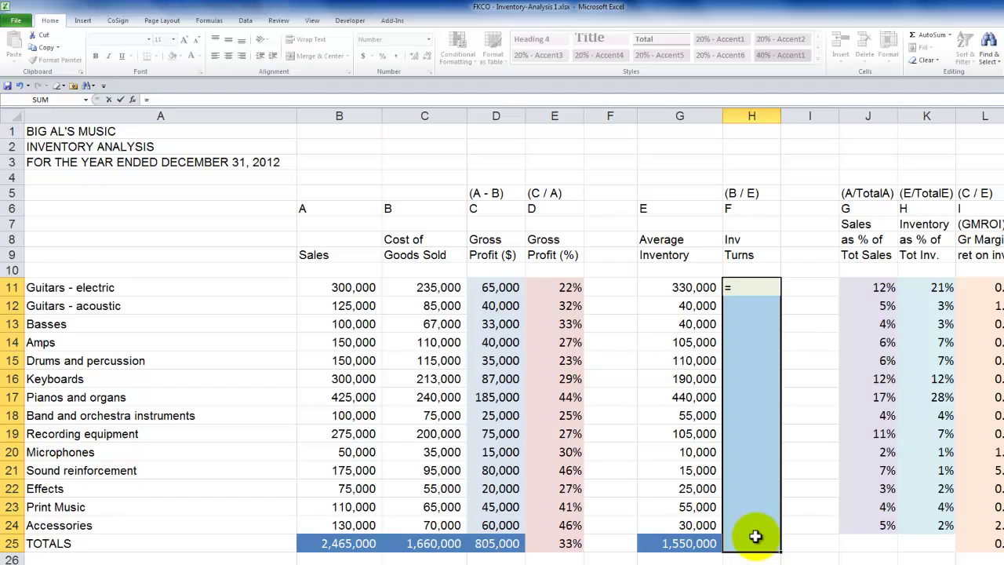
left_click(425, 288)
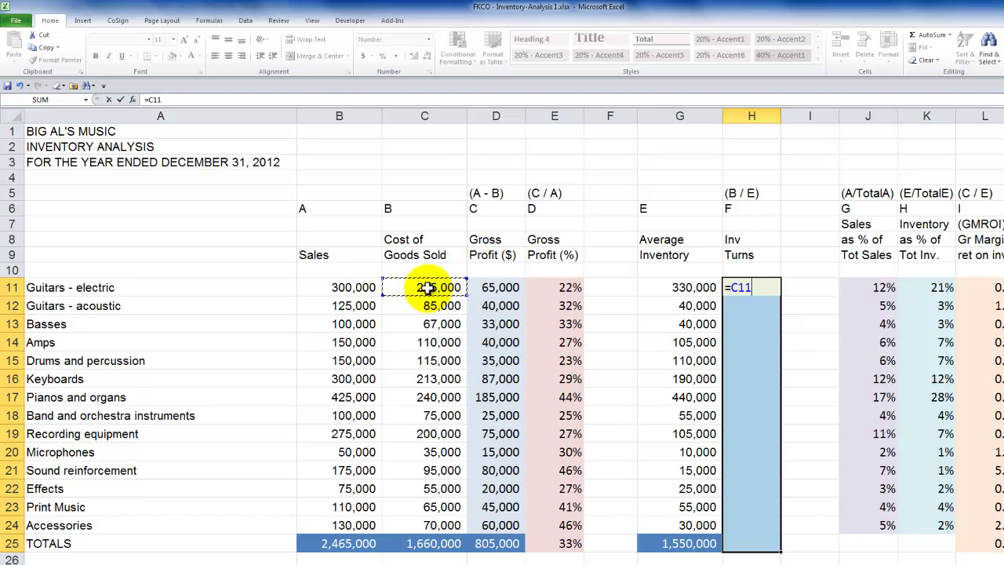
type("/")
left_click(679, 287)
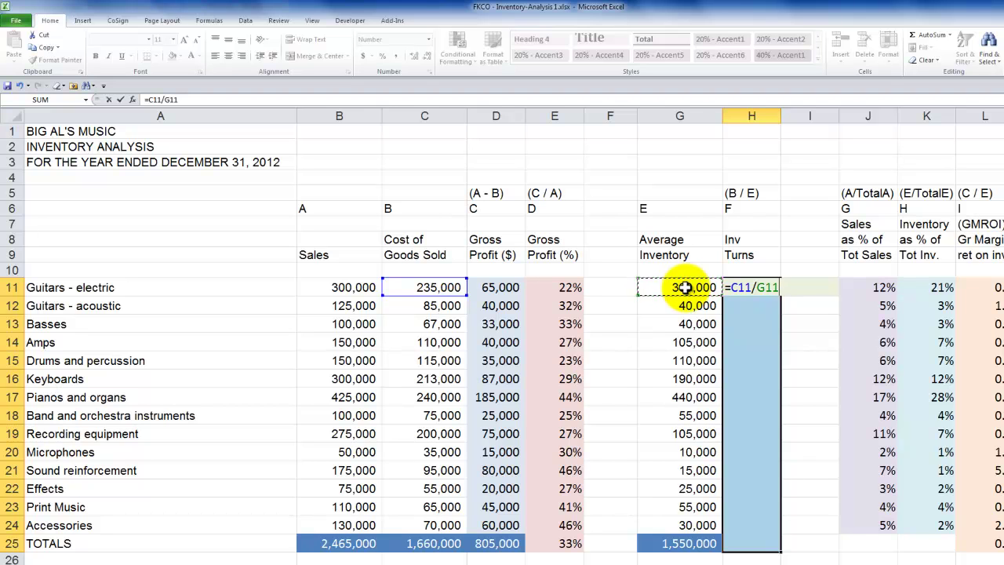
key("ctrl+Return")
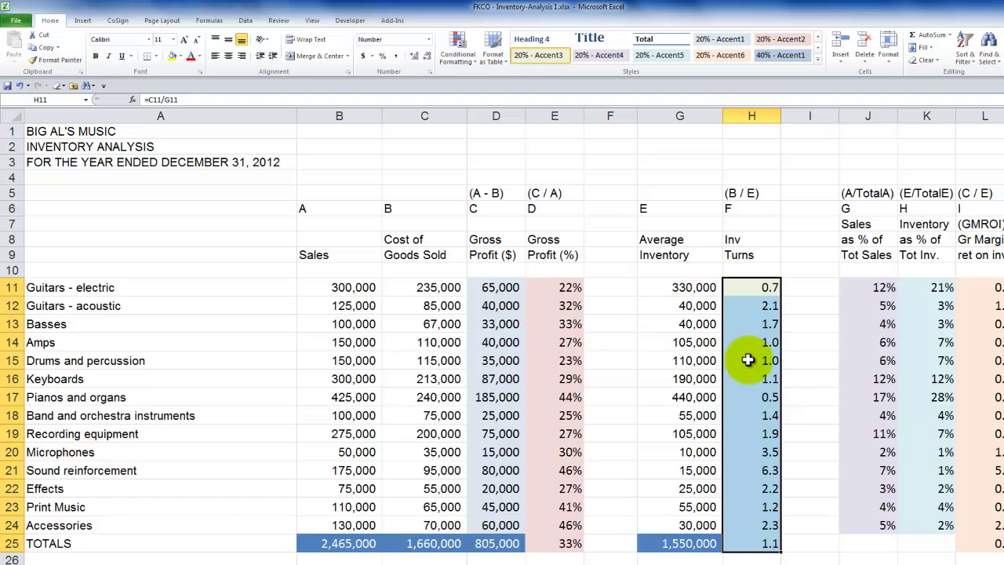
- Inspect the sales, average inventory and percentage cells and totals, then view the formulas diagram sheet
left_click(871, 291)
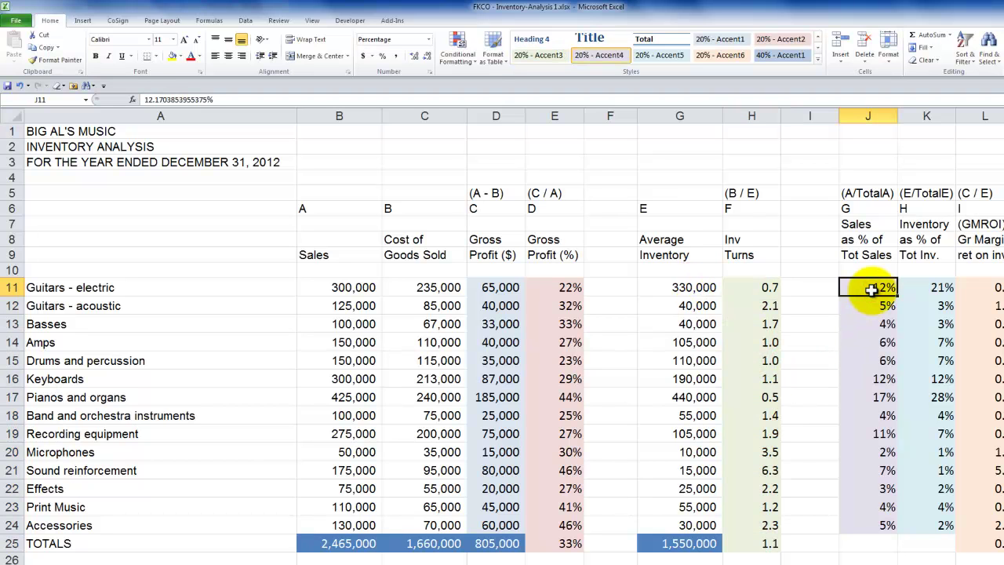
left_click(126, 289)
left_click(350, 289)
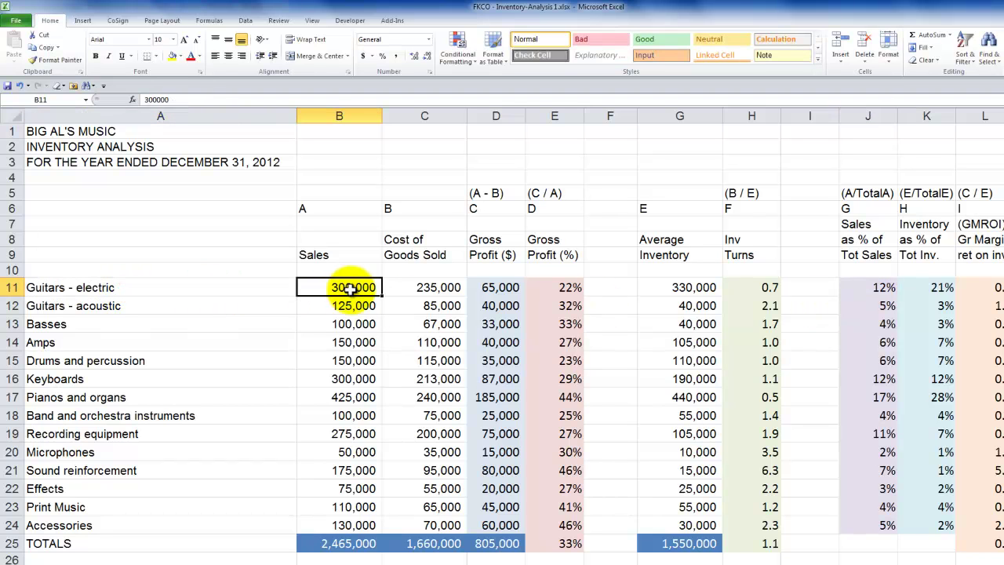
left_click(342, 543)
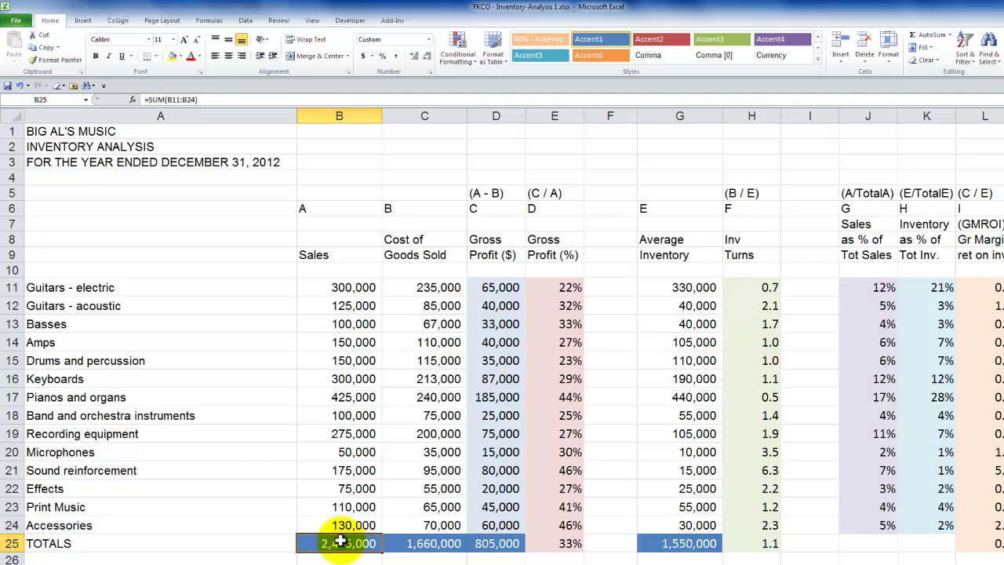
left_click(928, 287)
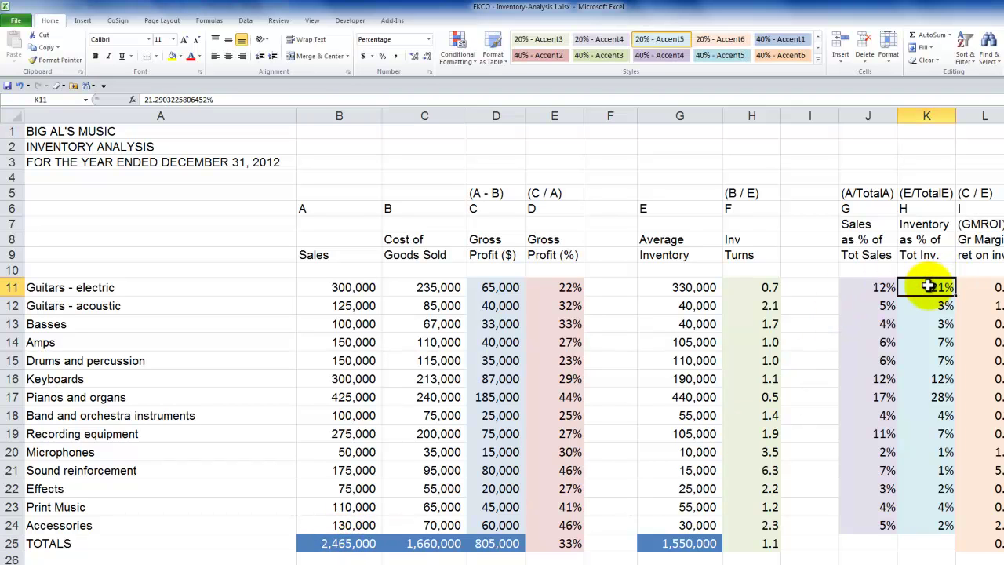
left_click(687, 287)
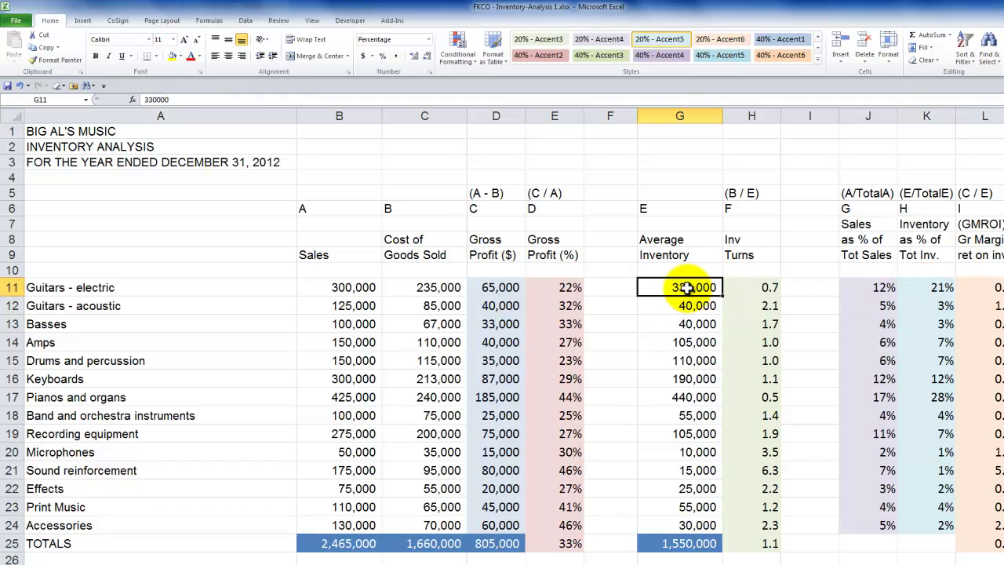
left_click(661, 542)
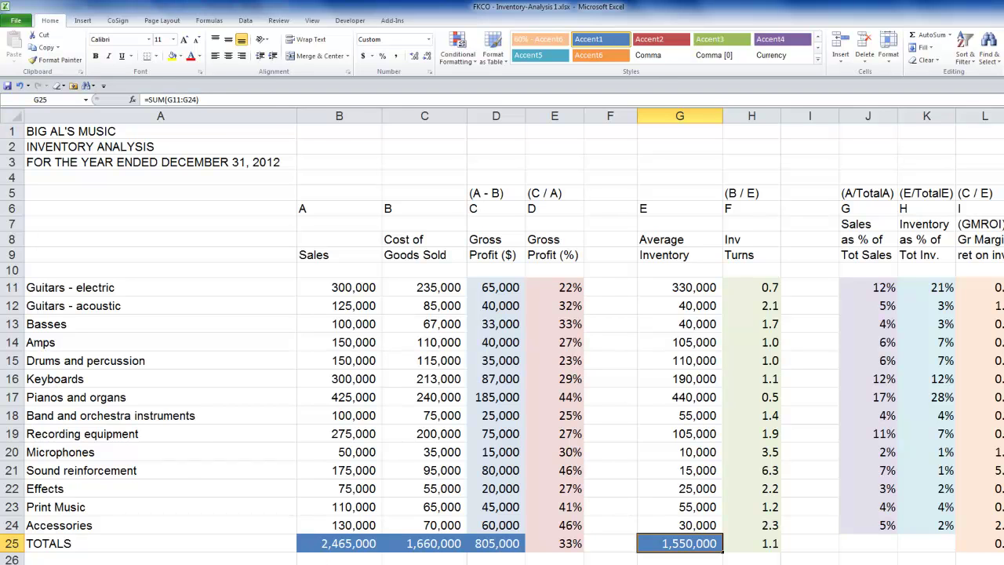
key("ctrl+Page_Up")
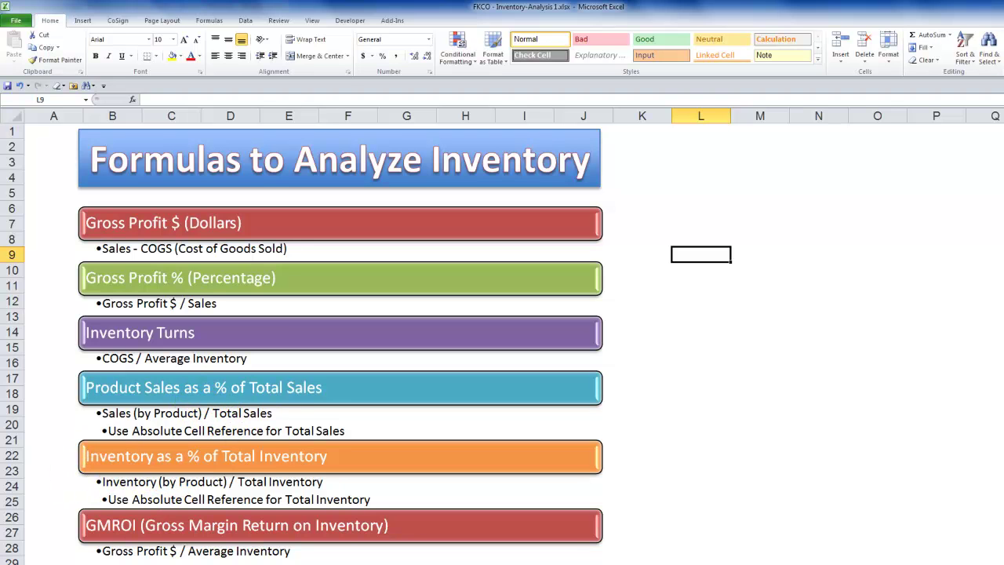
- On the data sheet, clear the Sales as % of Tot Sales values in J11:J24
key("ctrl+Page_Down")
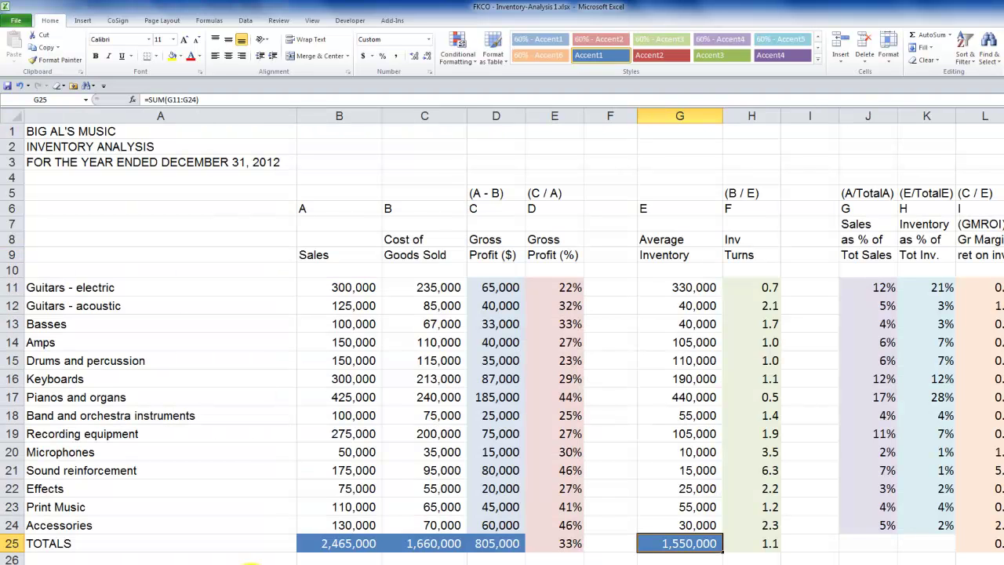
left_click_drag(882, 286, 877, 531)
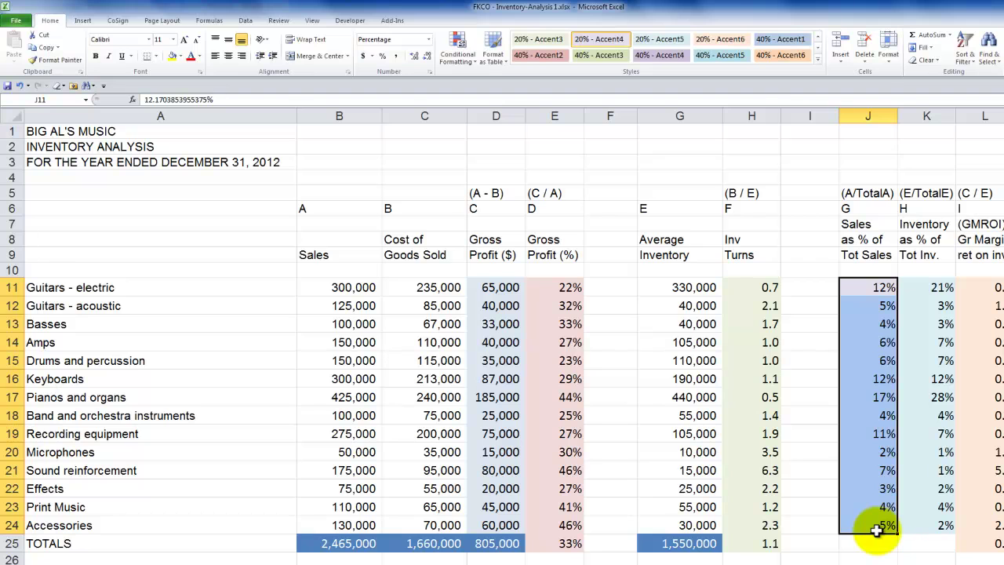
key("Delete")
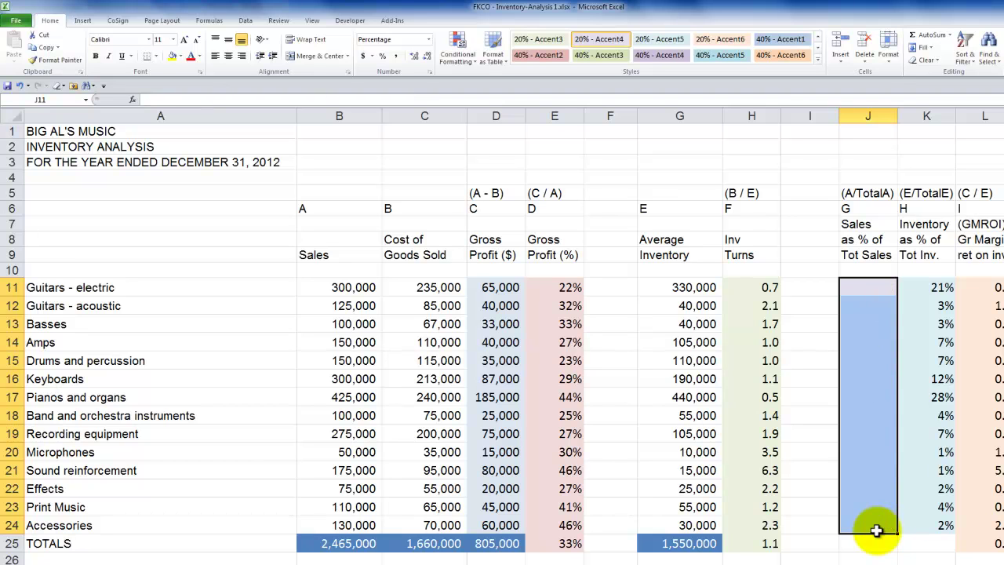
- Enter =B11/$B$25 in J11, making the total sales reference absolute, to show 12%
left_click(868, 286)
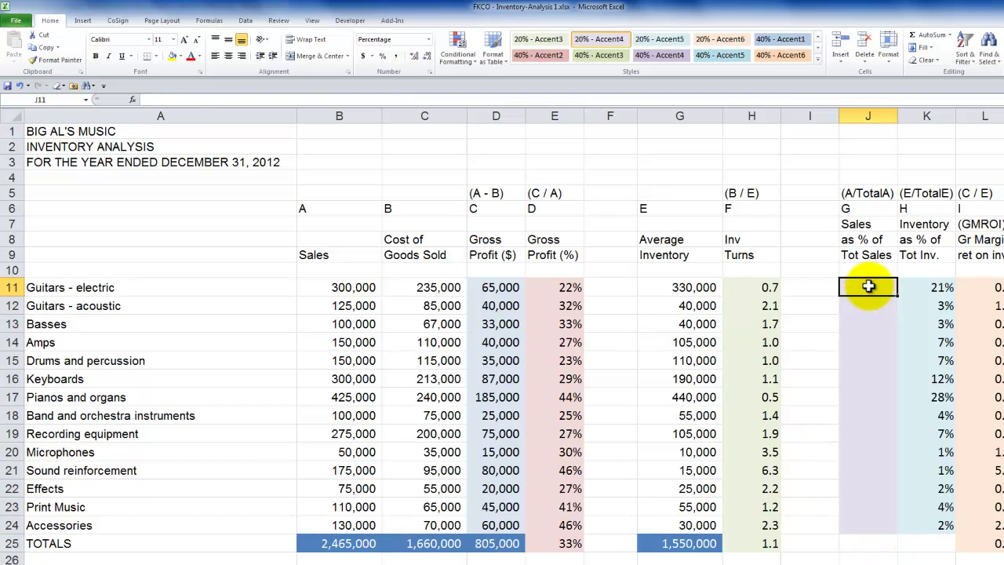
type("=")
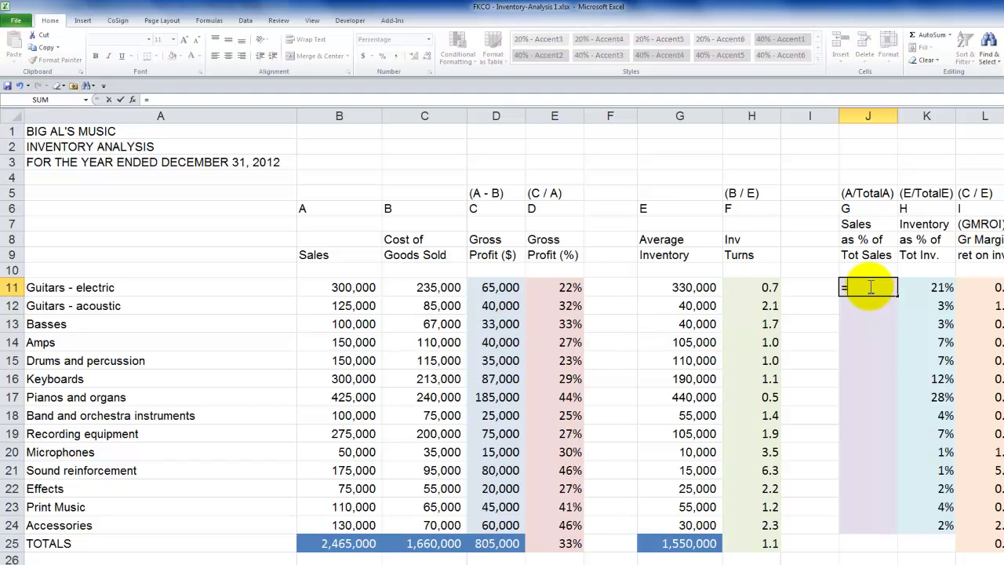
left_click(351, 287)
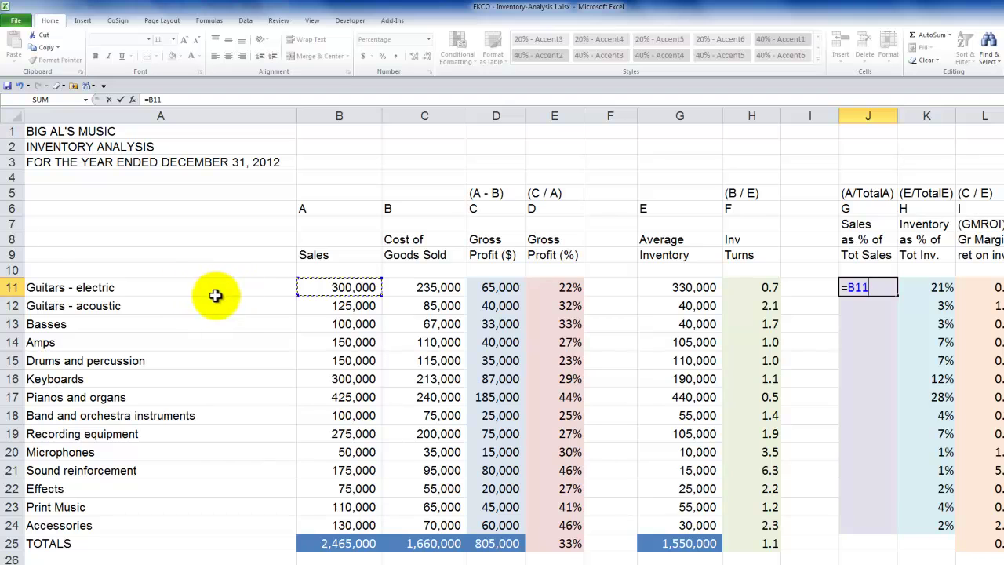
type("/")
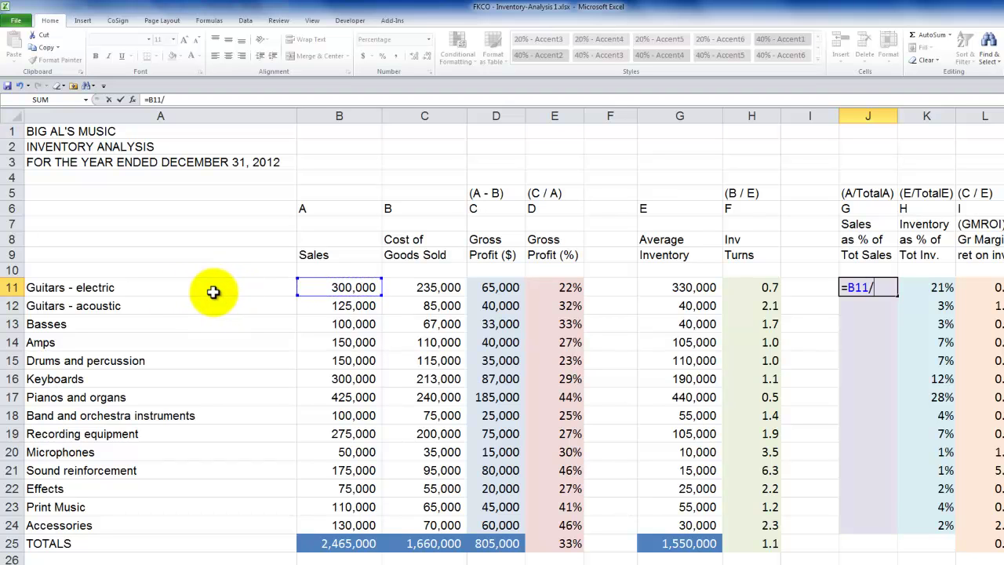
left_click(324, 543)
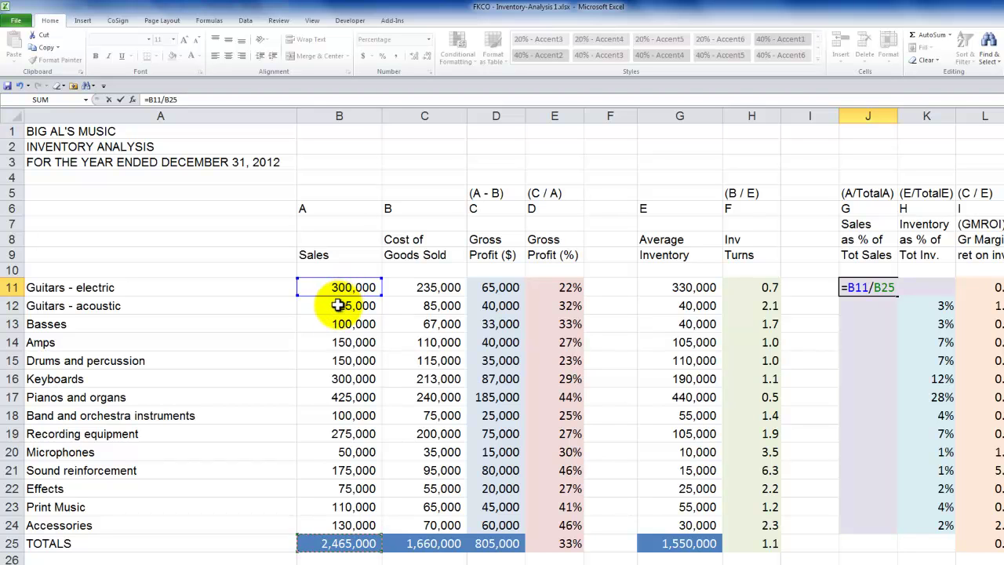
left_click(875, 287)
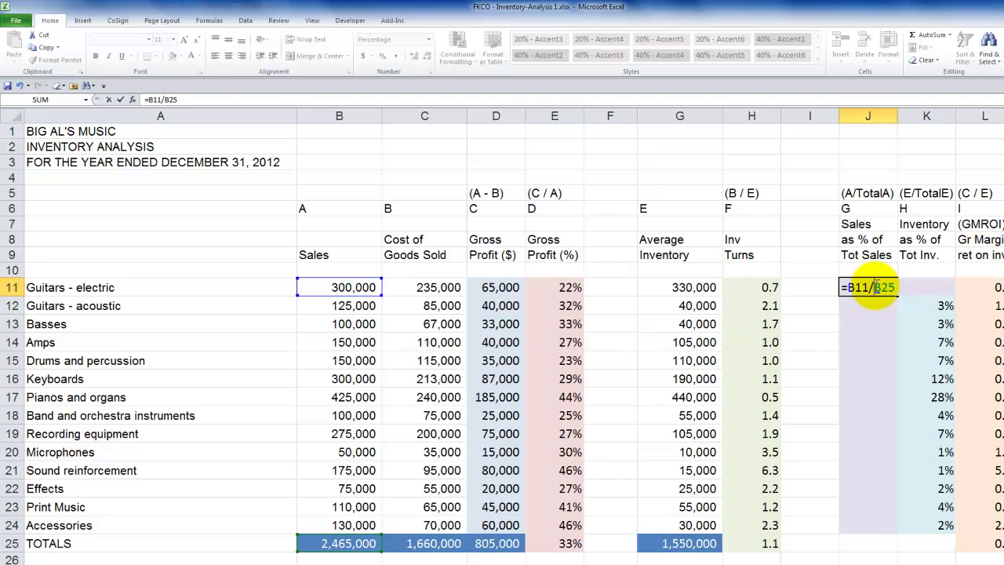
key("F4")
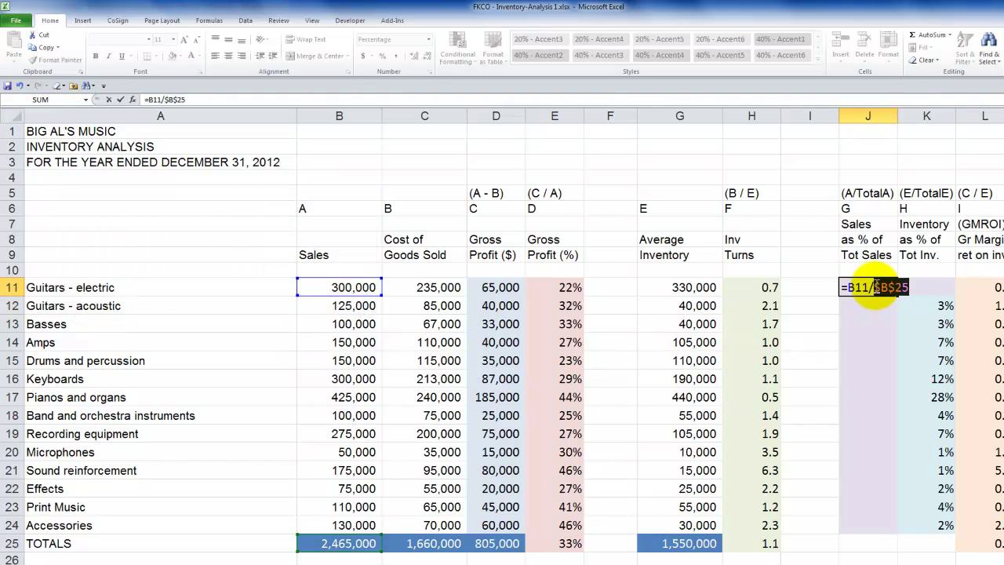
key("ctrl+Return")
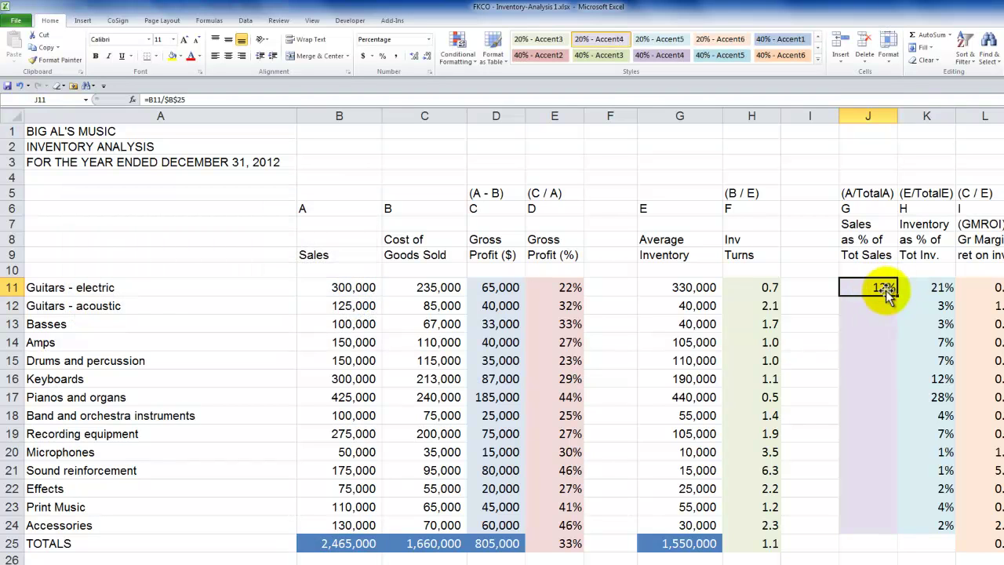
- Copy J11's formula down to J24, confirming J12 reads =B12/$B$25, showing 5% to 17%
left_click_drag(897, 295, 896, 314)
left_click(867, 306)
double_click(867, 306)
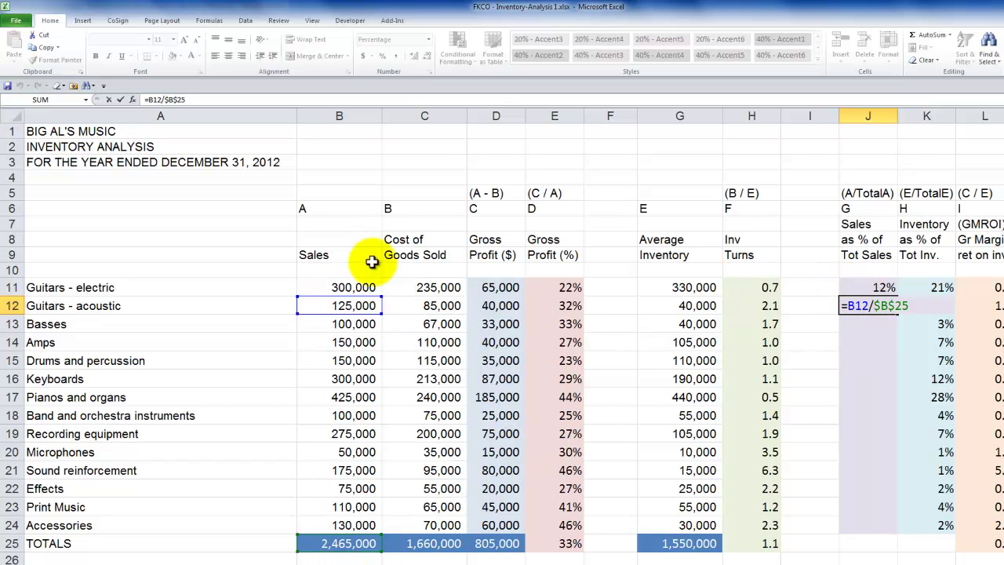
key("ctrl+Return")
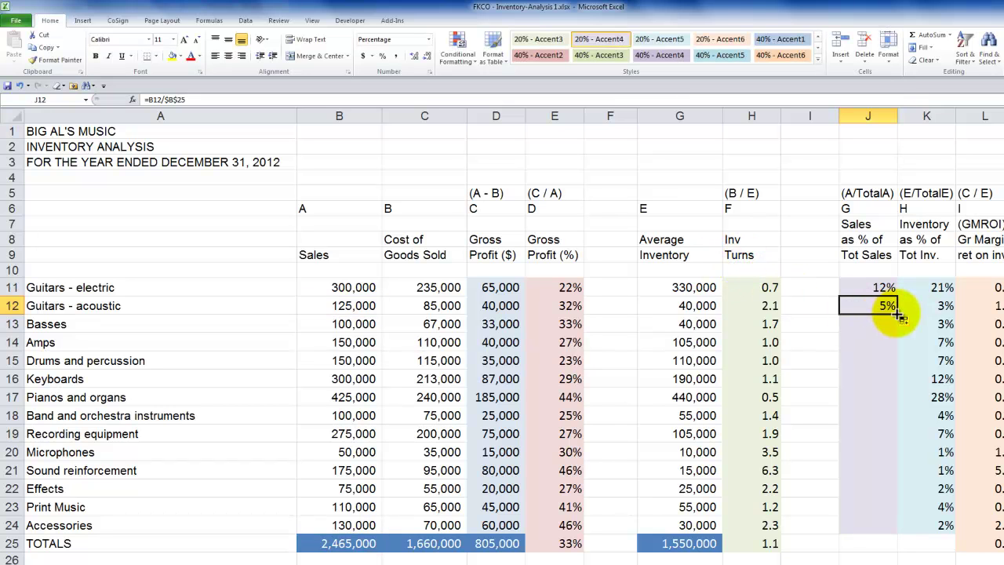
left_click_drag(899, 313, 875, 525)
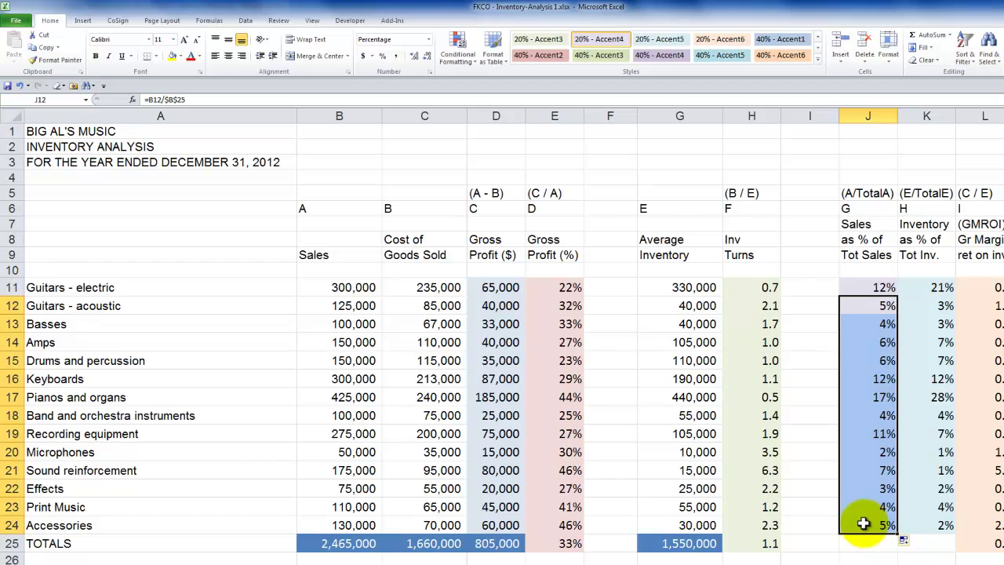
left_click(929, 289)
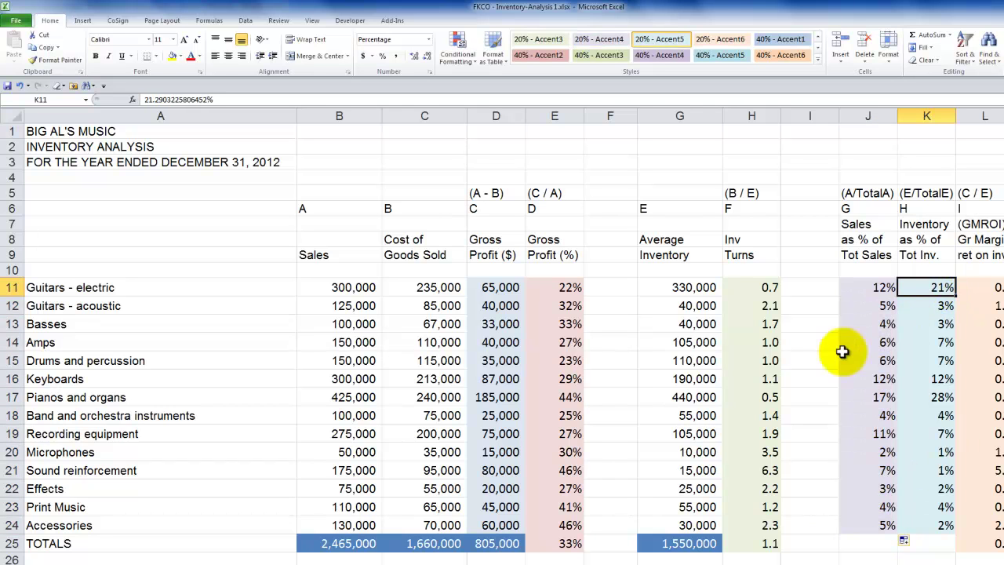
- After checking the diagram, clear the Inventory as % of Tot Inv values in K11:K24
key("ctrl+Page_Up")
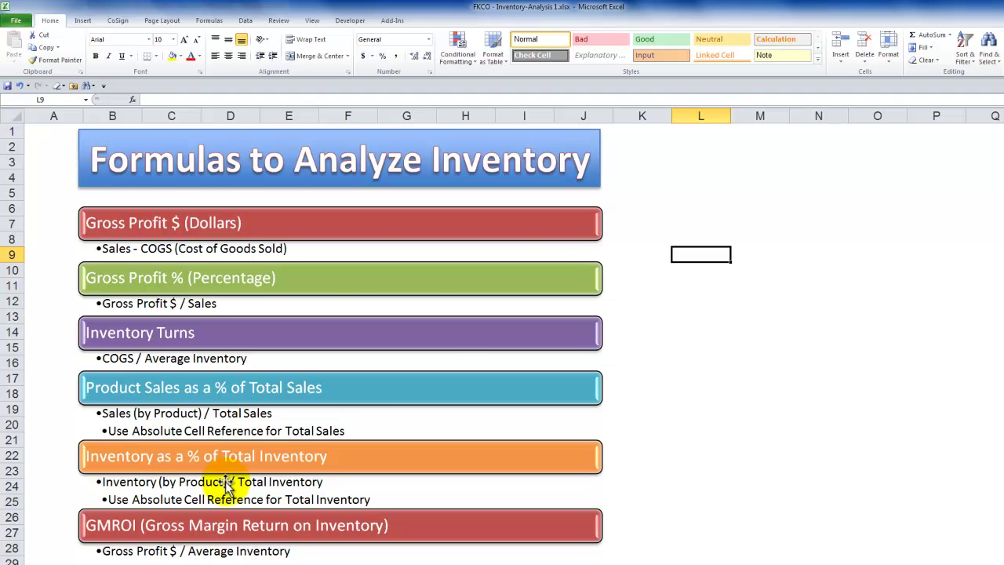
key("ctrl+Page_Down")
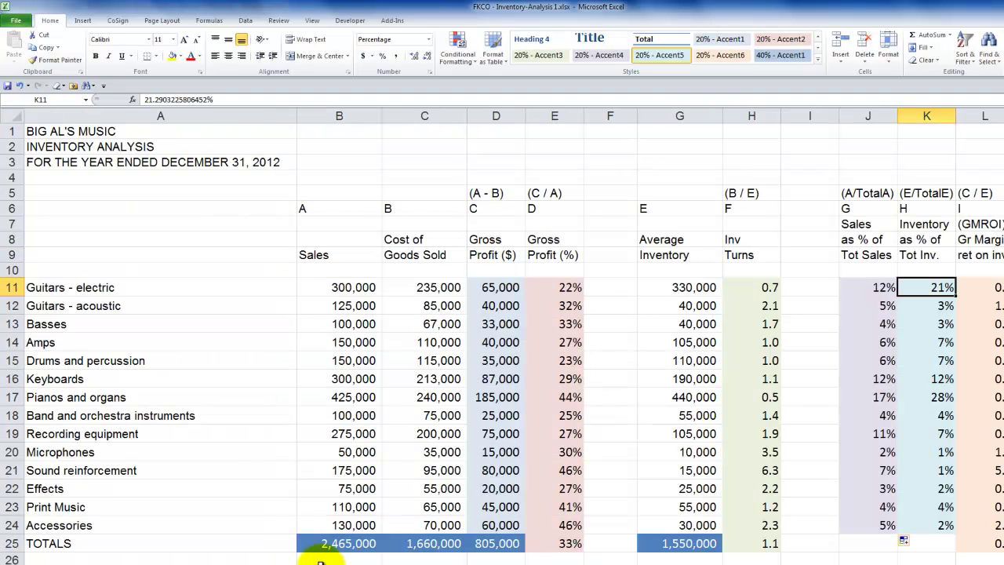
left_click_drag(928, 294, 936, 524)
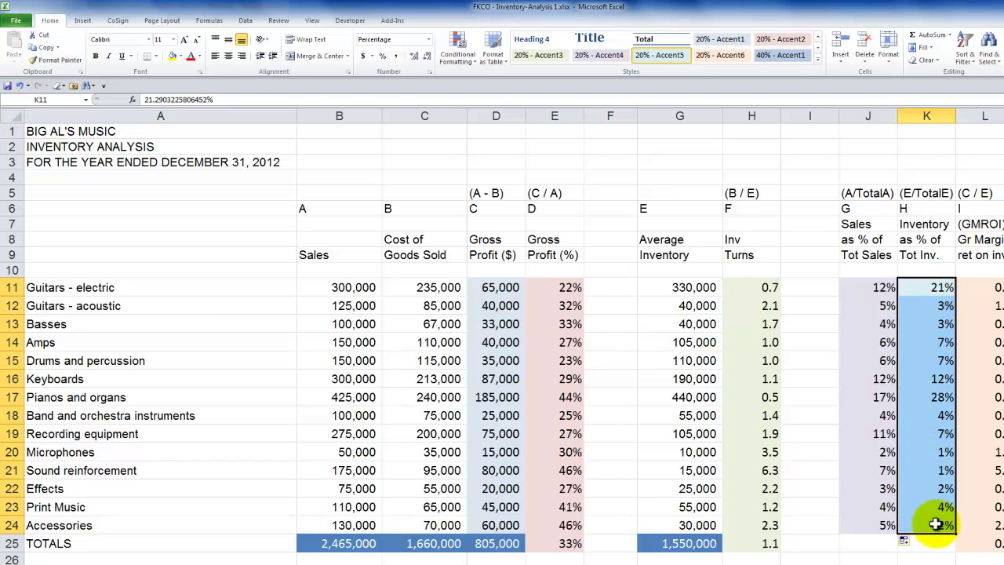
key("Delete")
left_click_drag(926, 287, 930, 520)
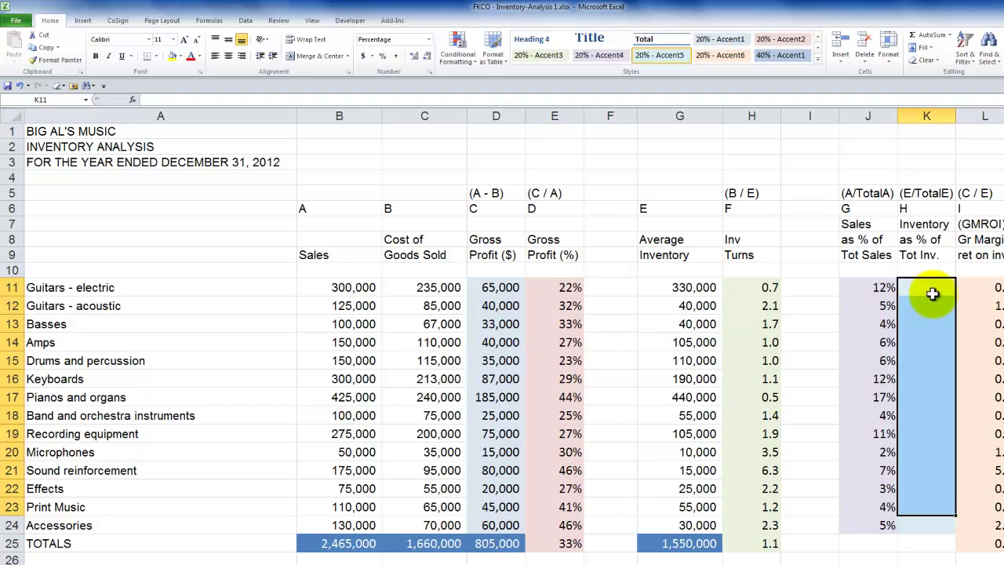
left_click_drag(926, 287, 924, 523)
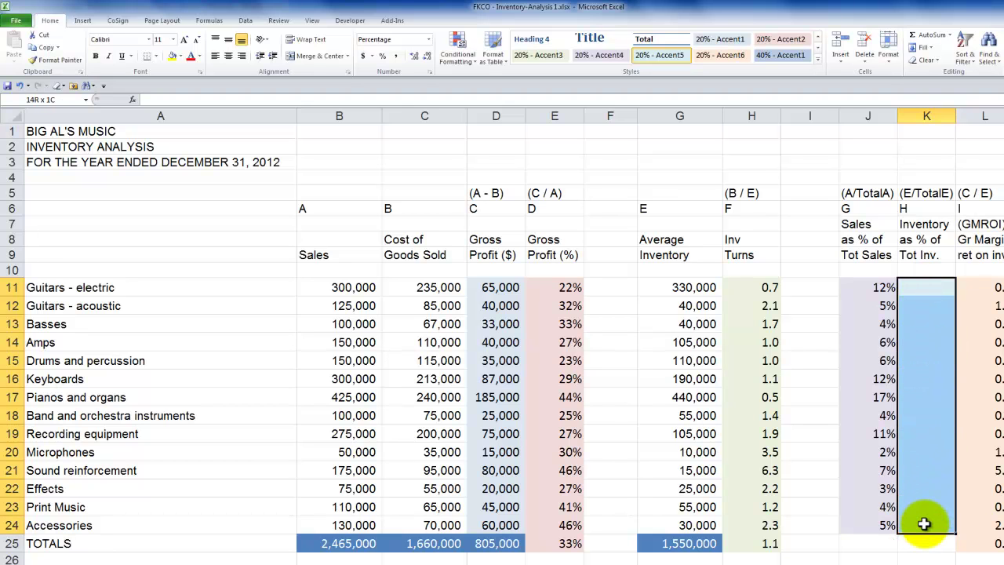
- Fill K11:K24 with =G11/$G$25 in one entry, showing 1% to 28% per product
type("=")
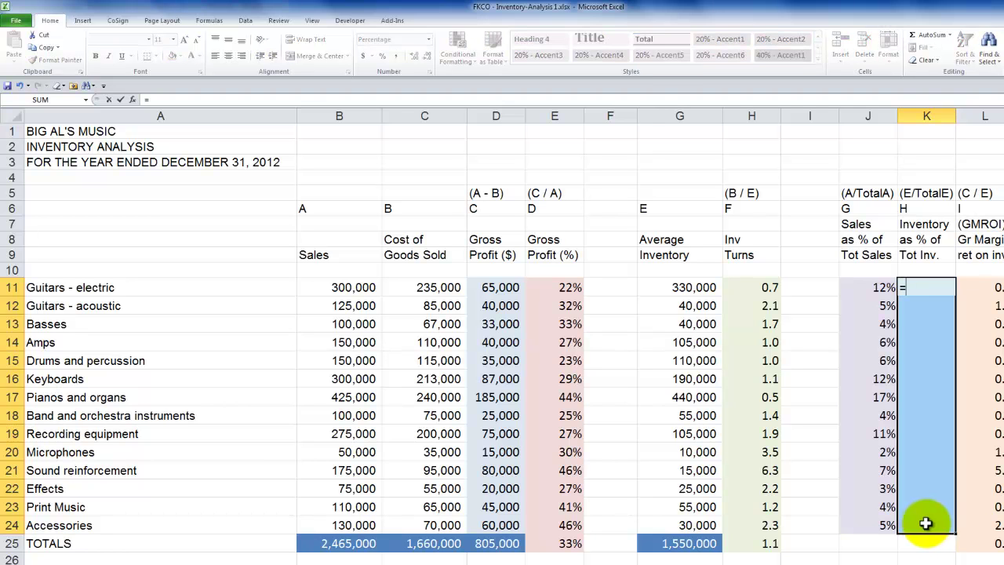
left_click(681, 288)
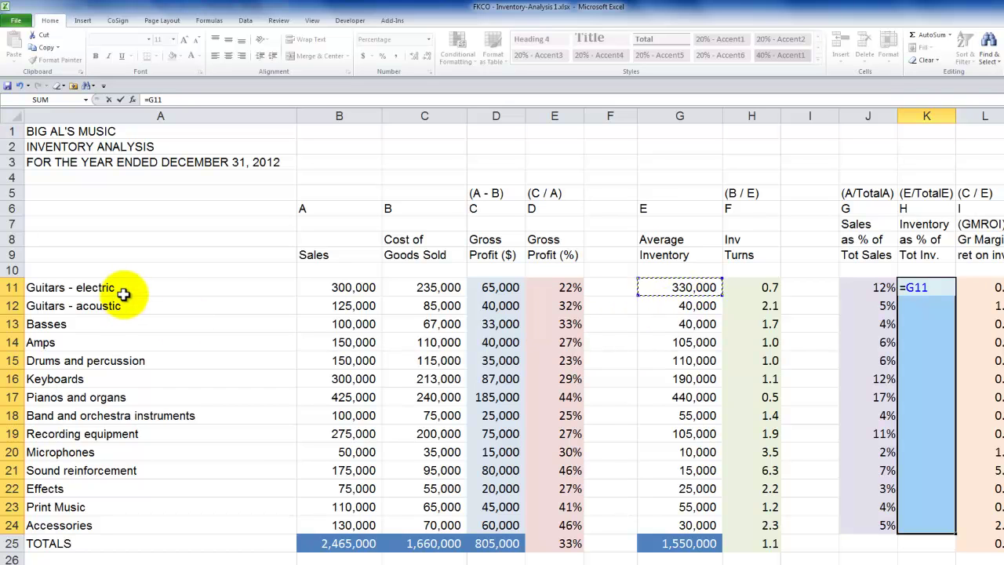
type("/")
left_click(684, 543)
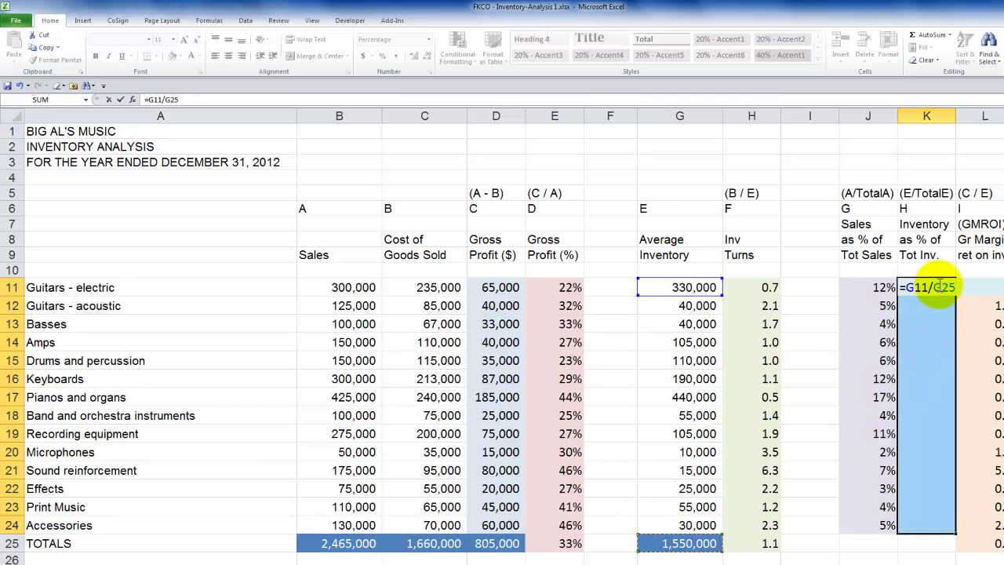
key("F4")
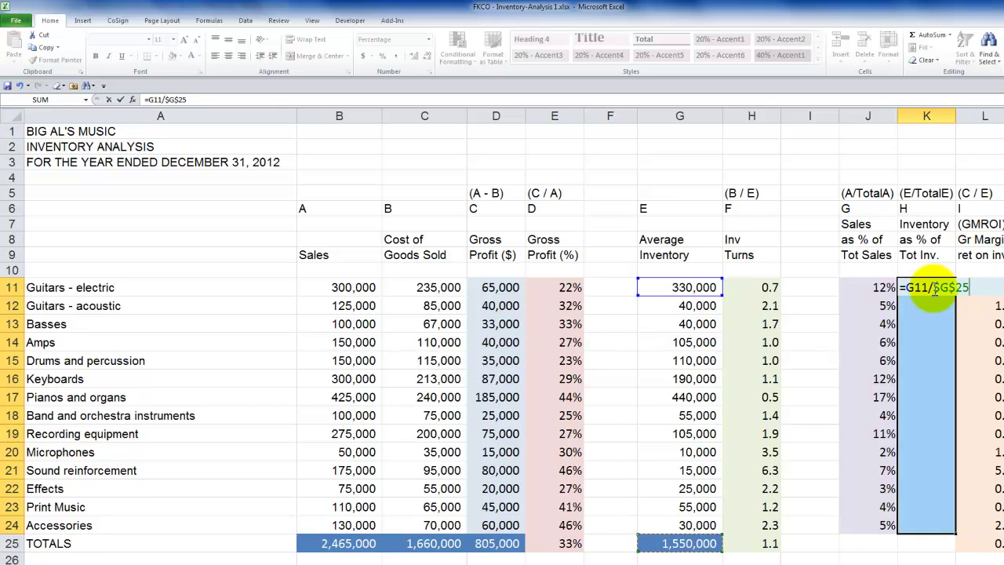
key("ctrl+Return")
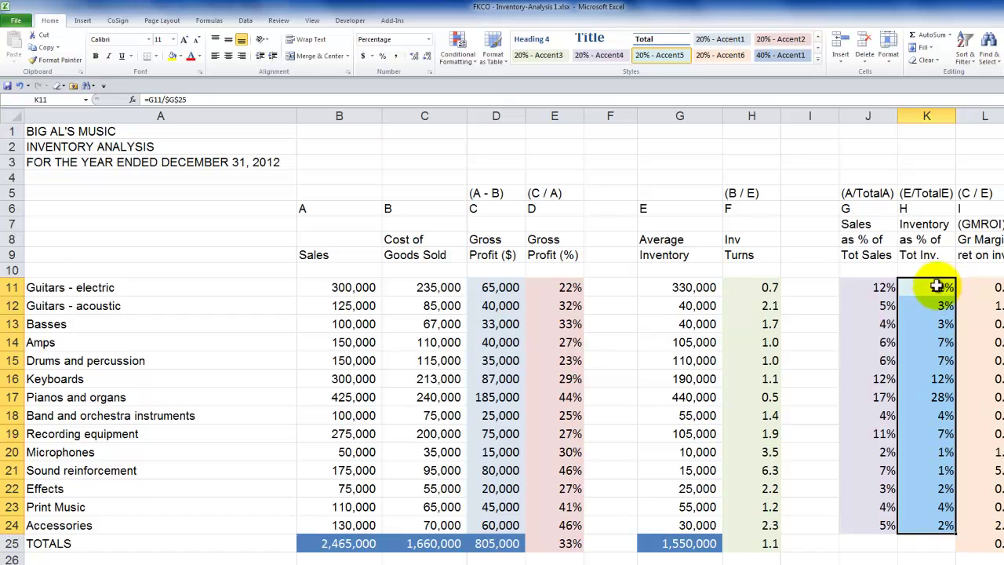
left_click(992, 287)
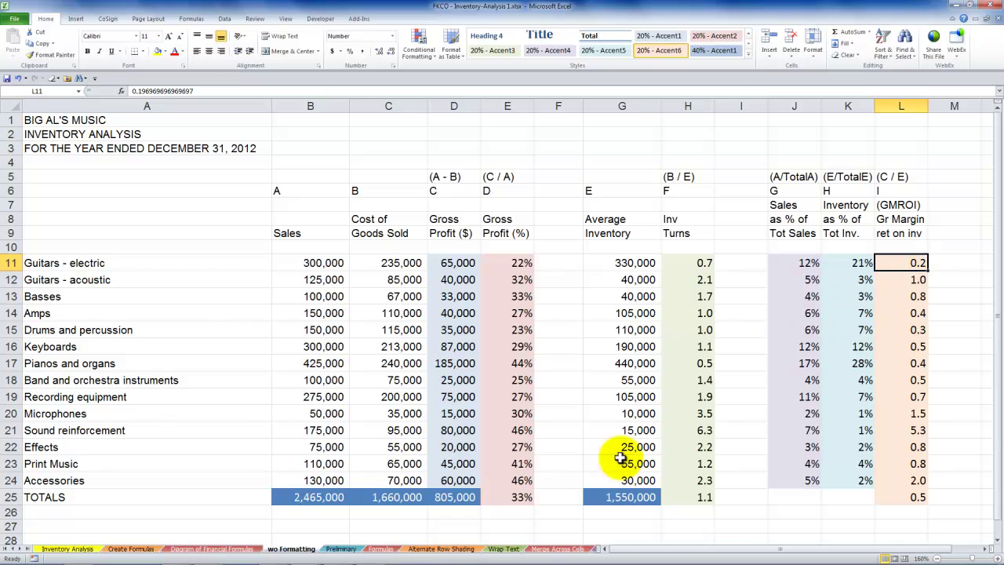
- Review the Diagram of Financial Formulas sheet, then delete the GMROI values in L11:L25 on wo Formatting
left_click(253, 552)
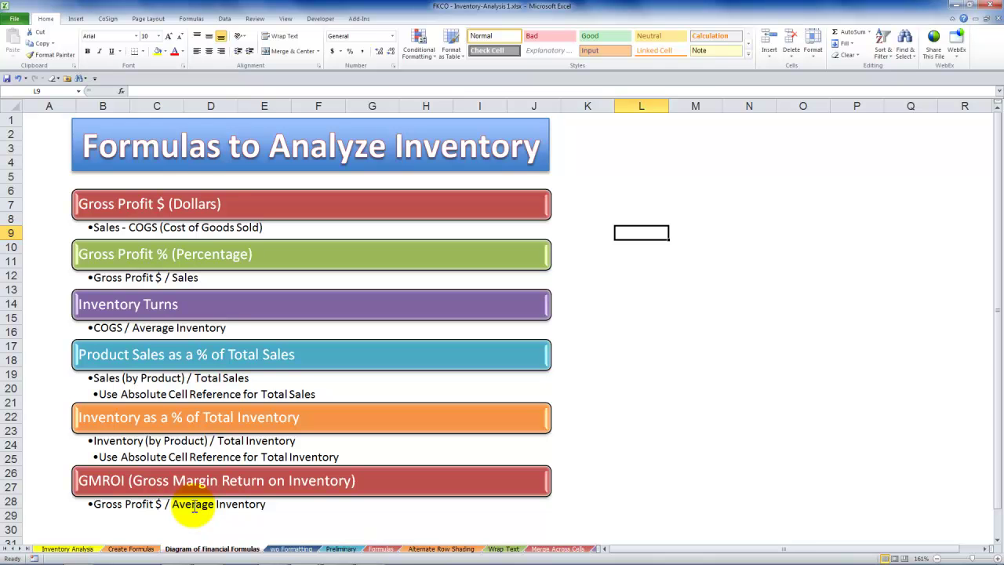
left_click(276, 549)
left_click_drag(912, 261, 907, 492)
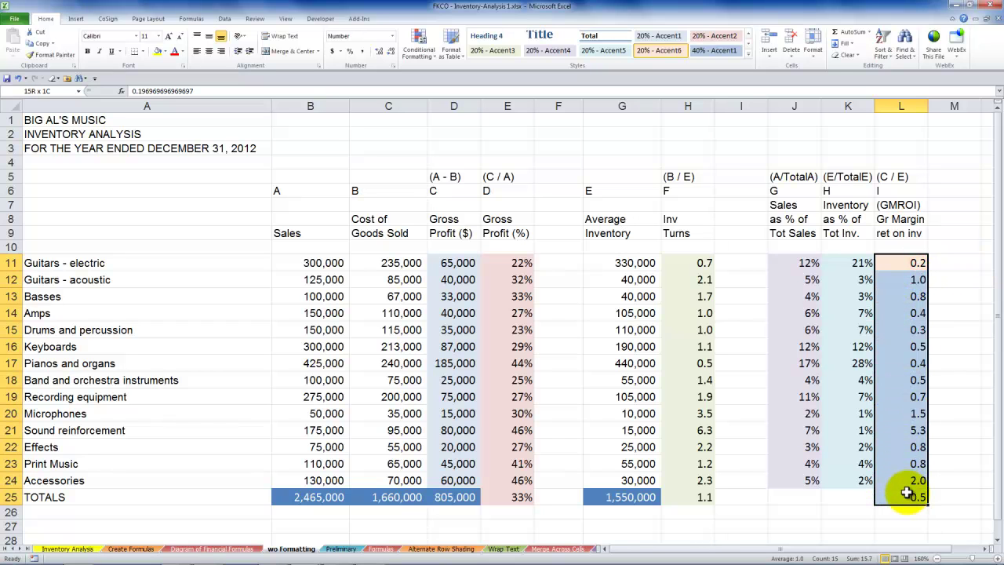
key("Delete")
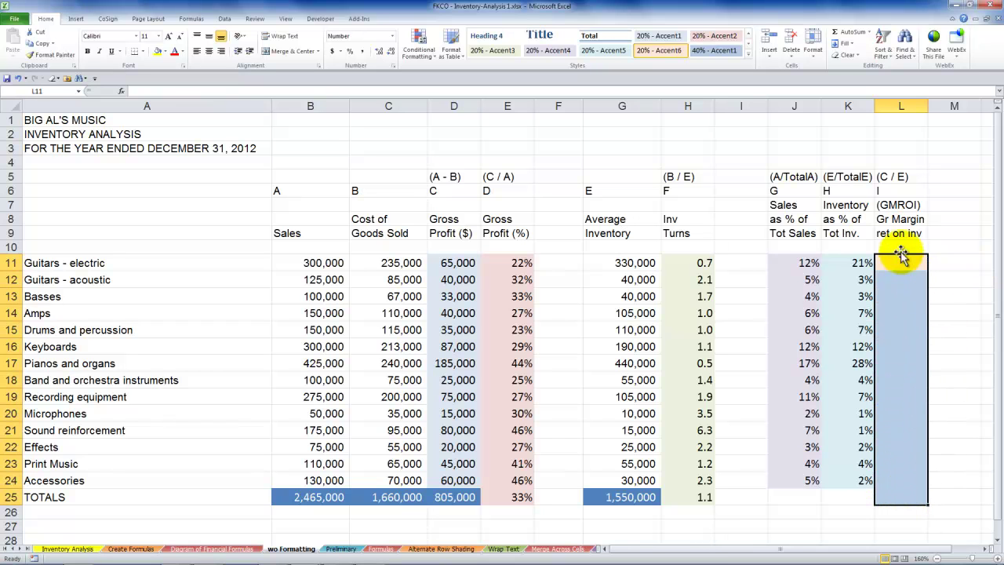
- Enter =D11/G11 in L11 and fill it down to L25, giving GMROI 0.2 to 5.3, 0.5 overall
left_click(896, 263)
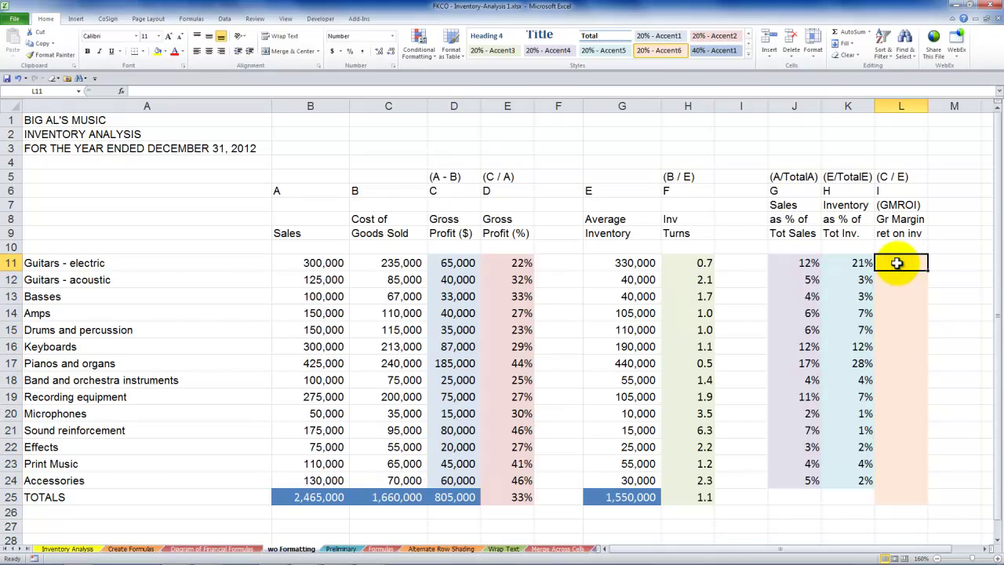
type("=")
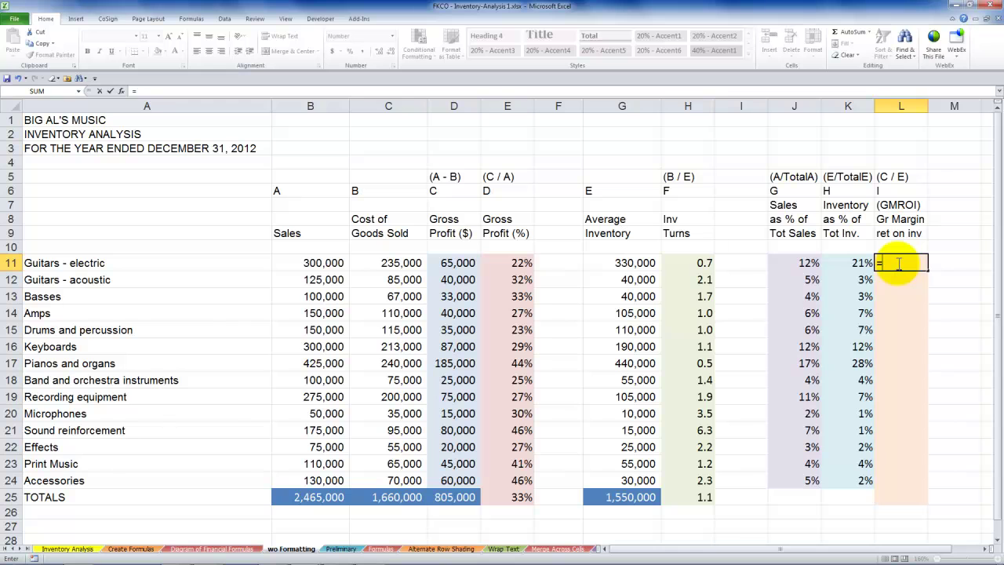
left_click(449, 263)
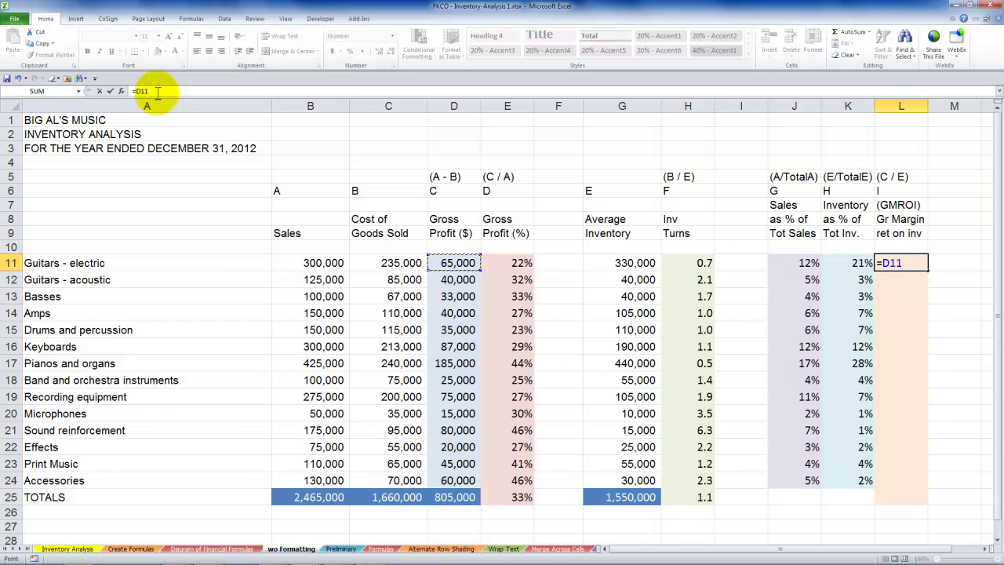
type("/")
left_click(633, 263)
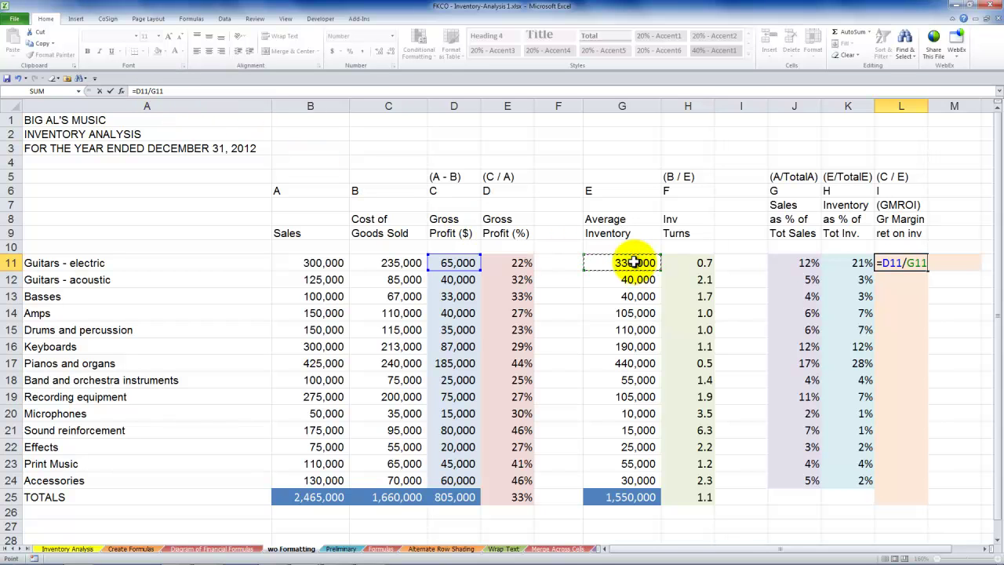
key("ctrl+Return")
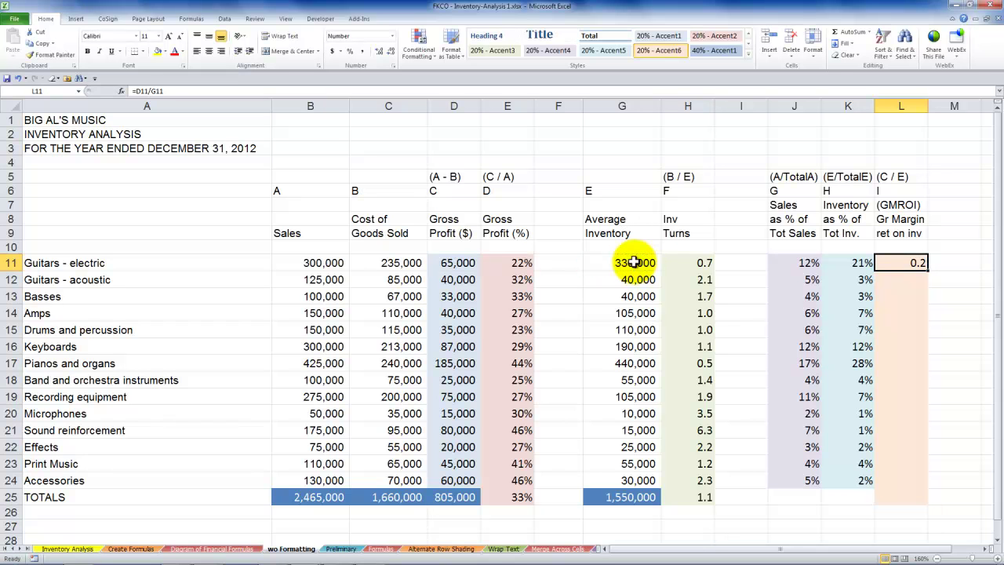
double_click(906, 265)
key("Escape")
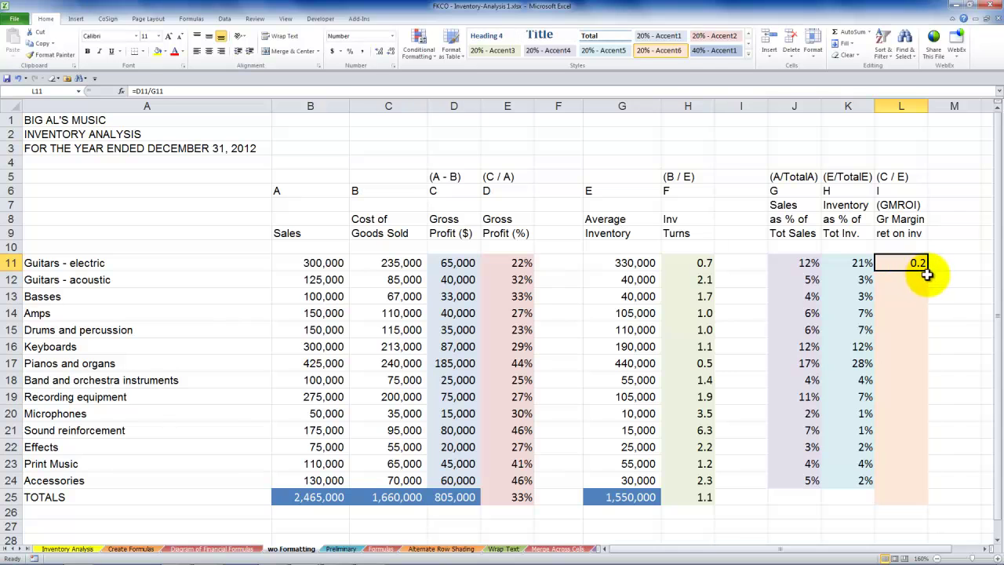
left_click_drag(928, 272, 897, 497)
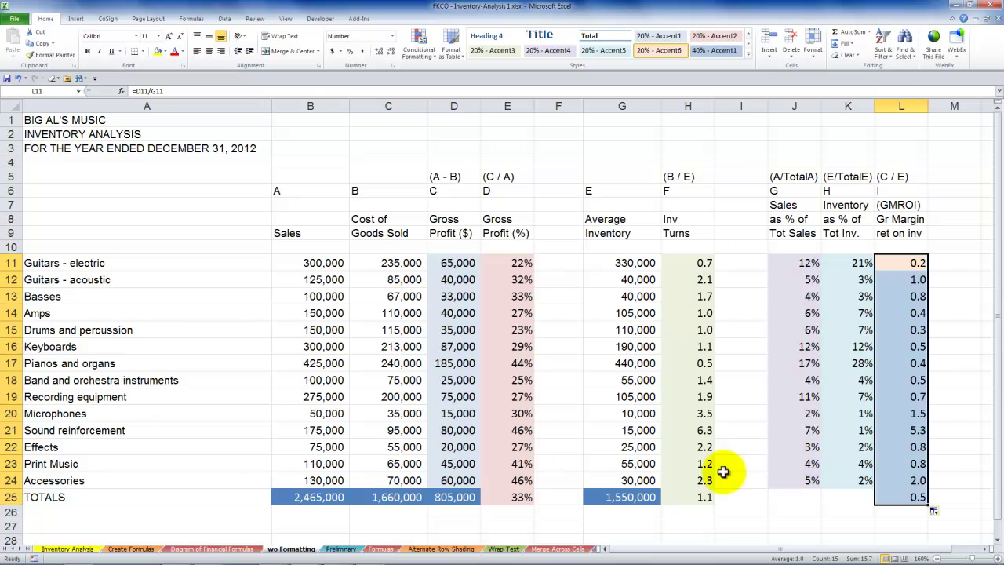
- Delete the existing Sales, Cost of Goods Sold and Gross Profit totals in B25:D25
left_click(313, 497)
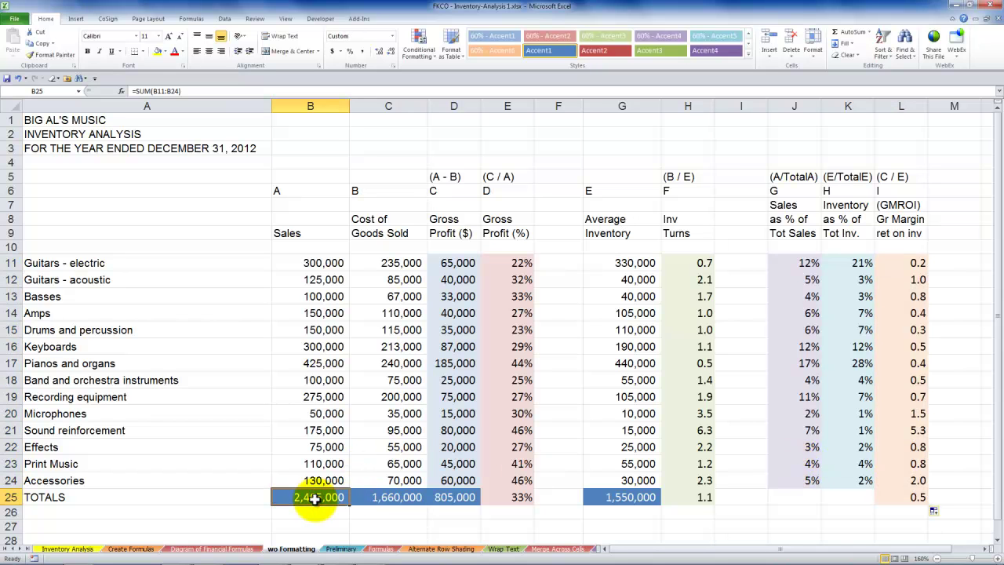
key("Delete")
key("Right")
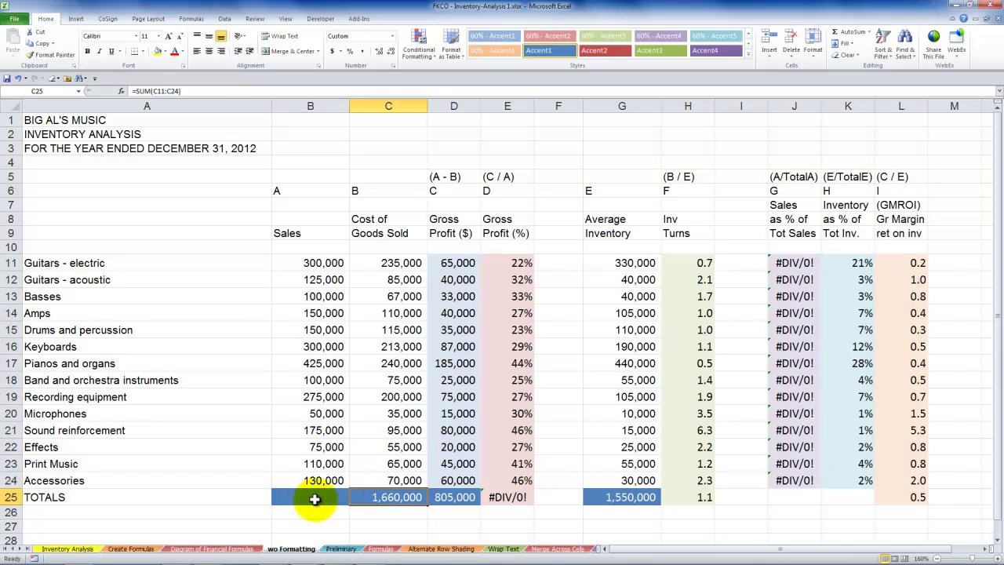
key("Delete")
key("Right")
key("Delete")
key("Left")
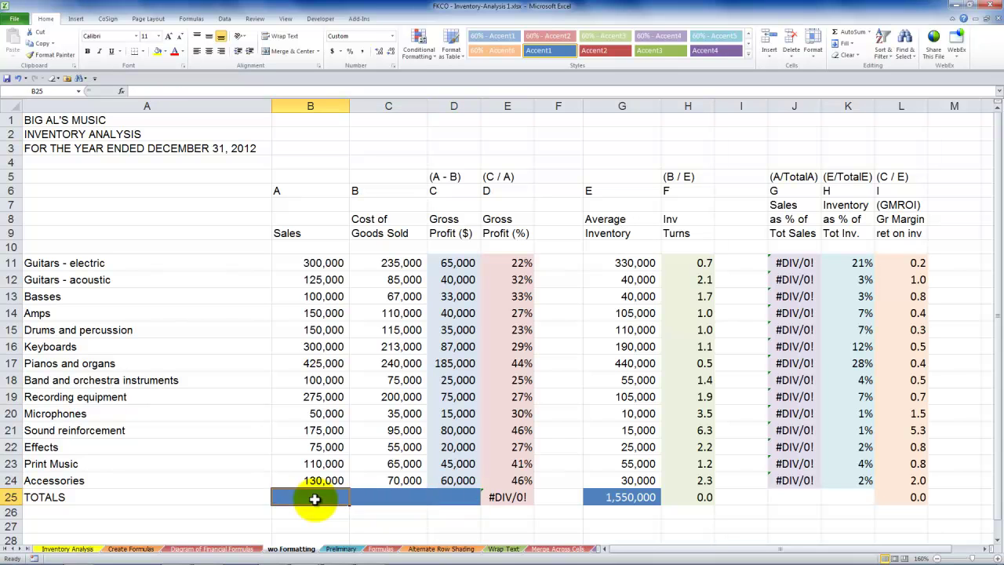
key("Left")
key("Down")
- AutoSum B25:D25 over rows 11–24 and verify each SUM formula, with Gross Profit totalling 805,000
left_click_drag(312, 497, 440, 496)
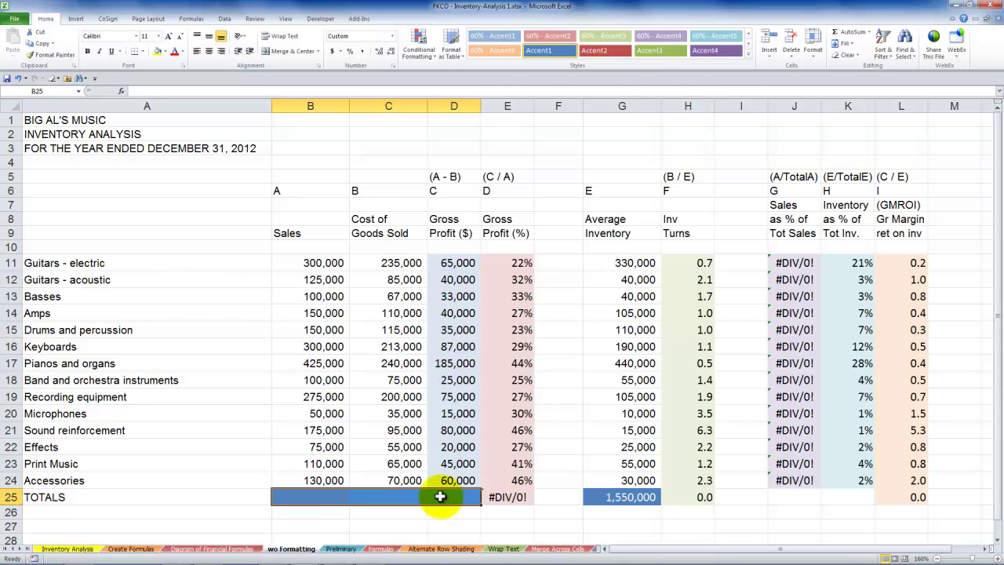
key("alt+equal")
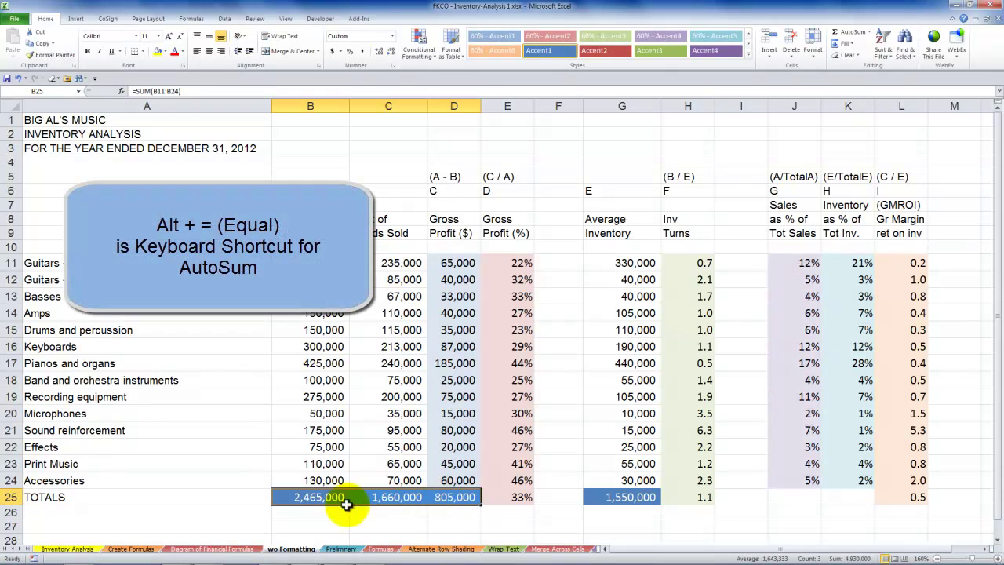
double_click(324, 492)
key("Escape")
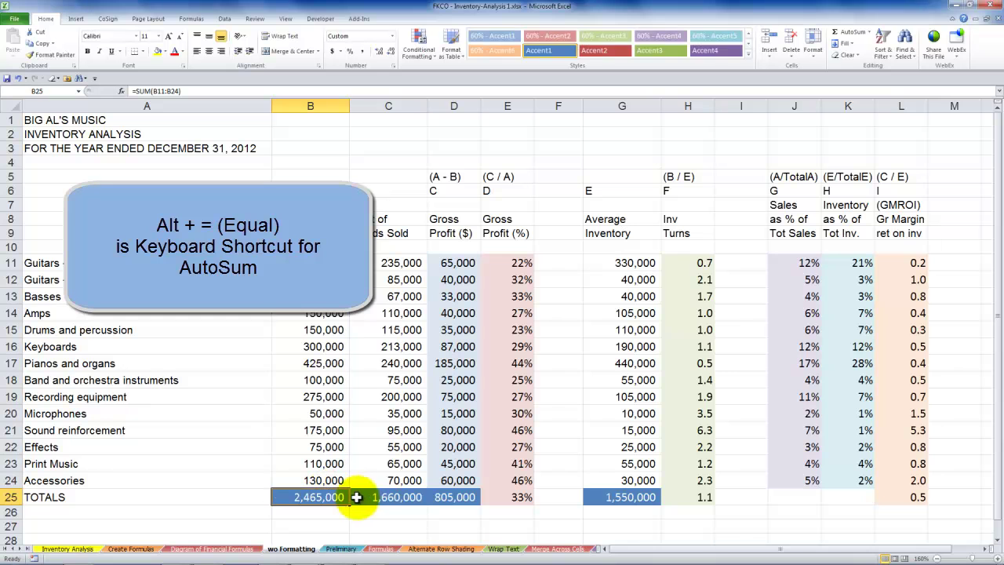
double_click(376, 496)
key("Escape")
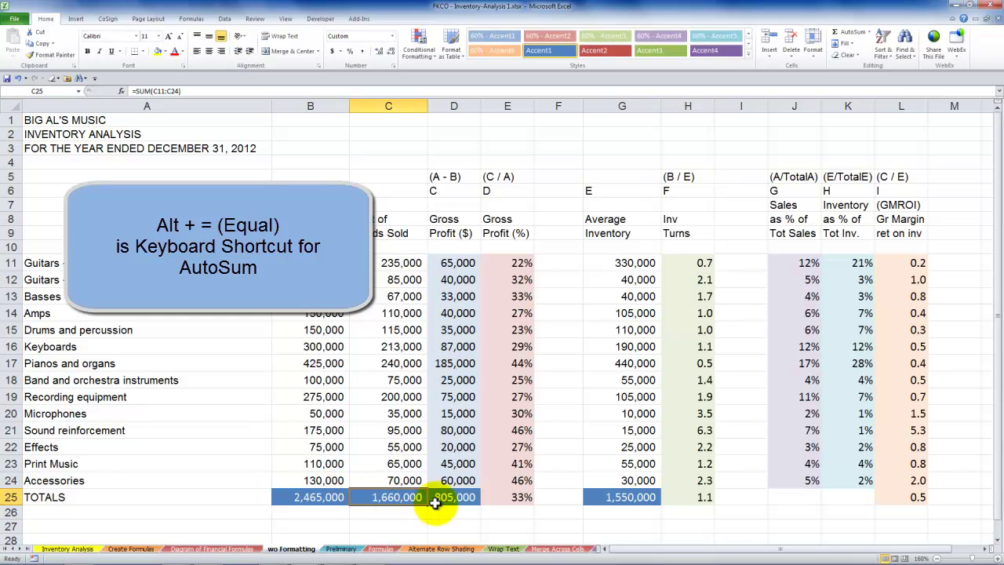
double_click(456, 498)
key("Escape")
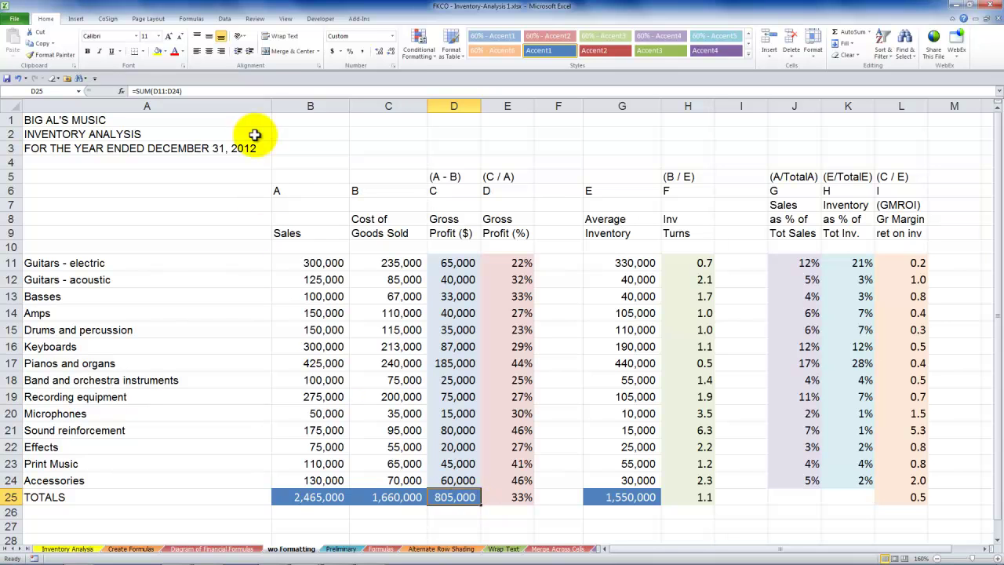
- Turn on Show Formulas from the Formulas tab and scroll right to see every column's formulas
left_click(193, 21)
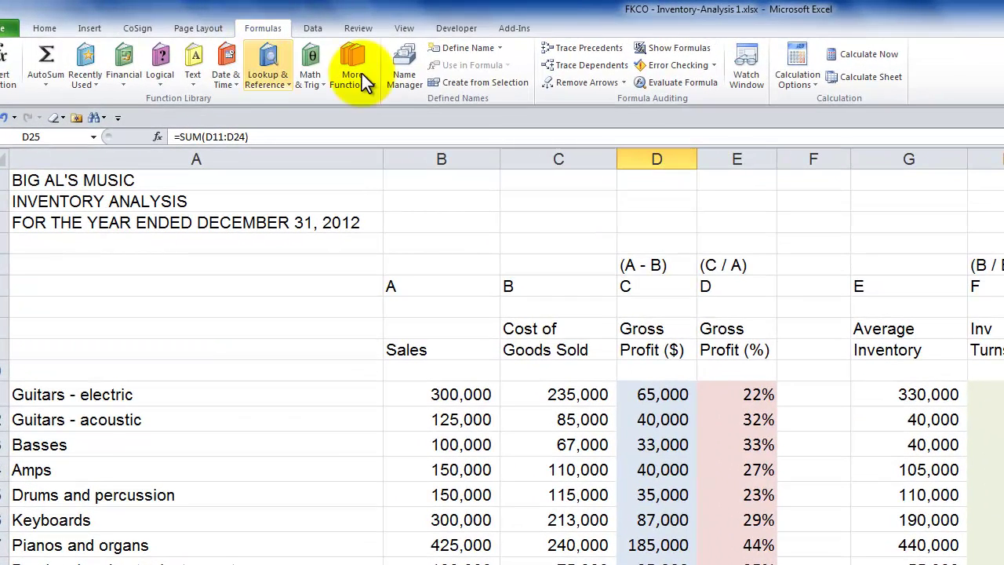
left_click(670, 51)
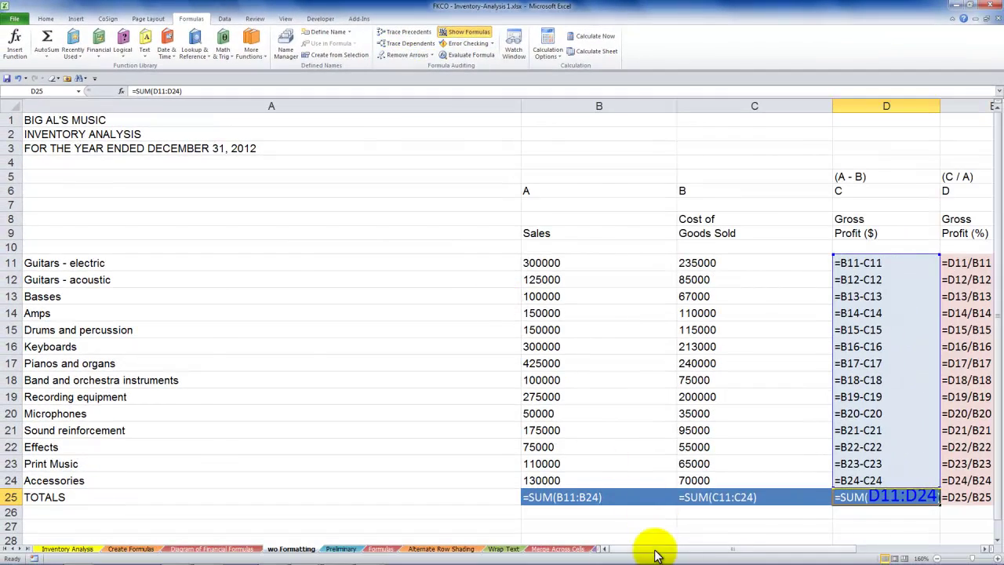
left_click_drag(650, 549, 753, 554)
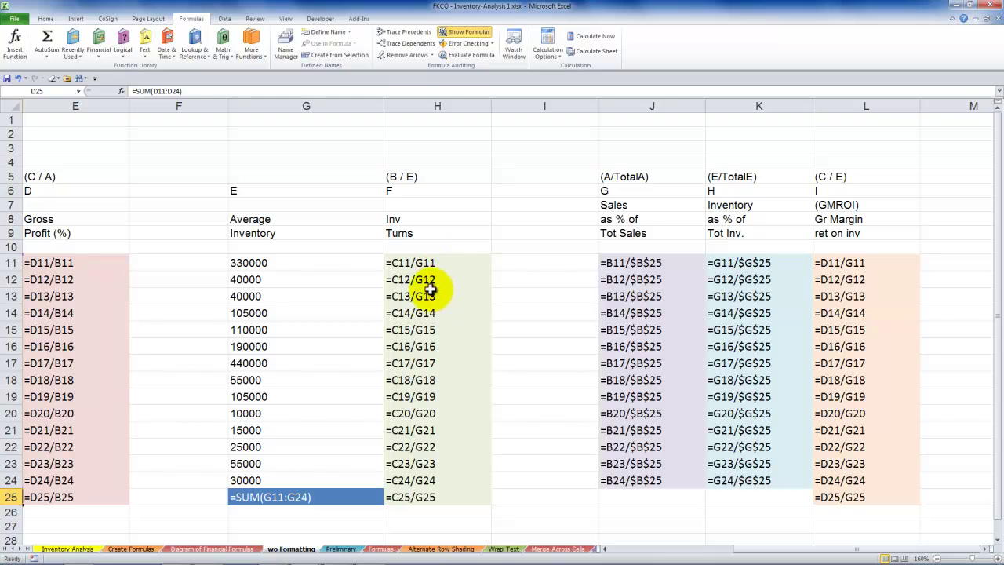
- Enter the note 'Ctrl + ~' in cell G2
left_click(274, 135)
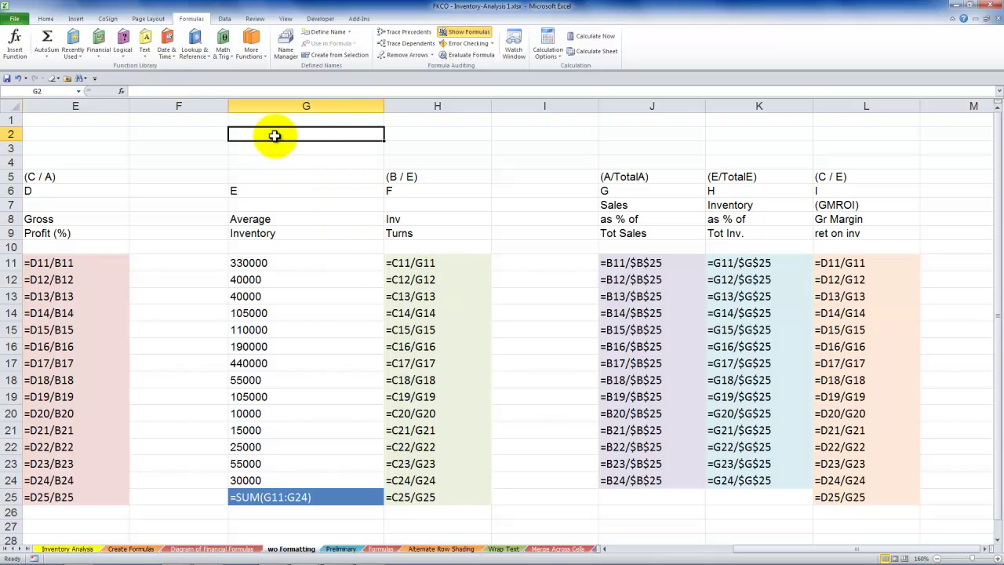
type("Ctrl + ~")
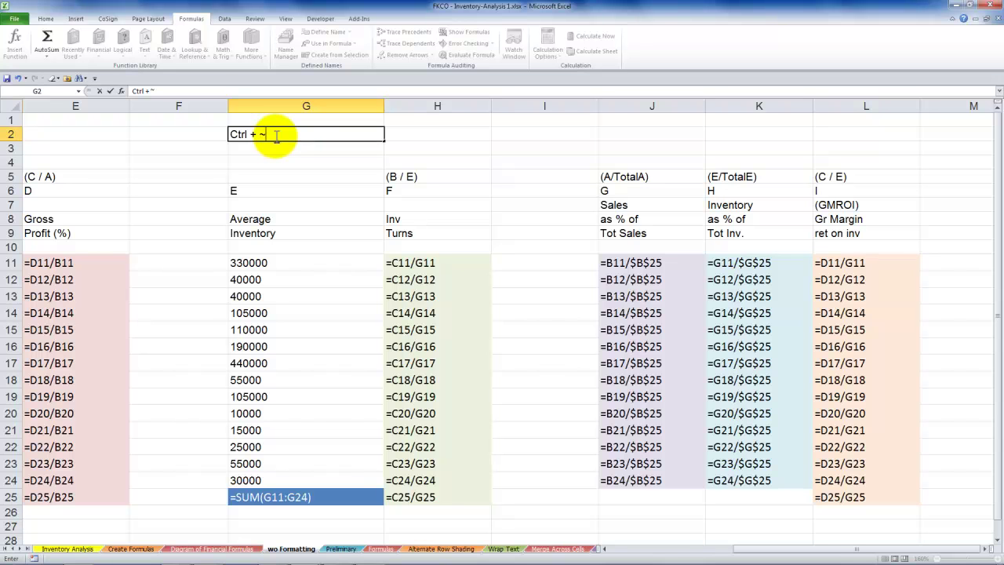
key("ctrl+Return")
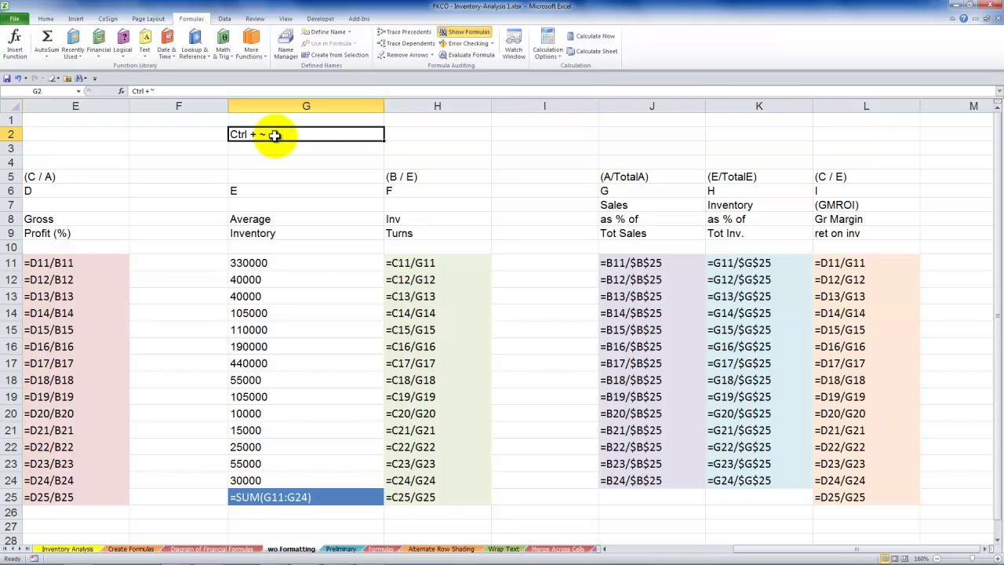
- Toggle Show Formulas on and off with Ctrl+~ to compare formulas and calculated values
key("ctrl+grave")
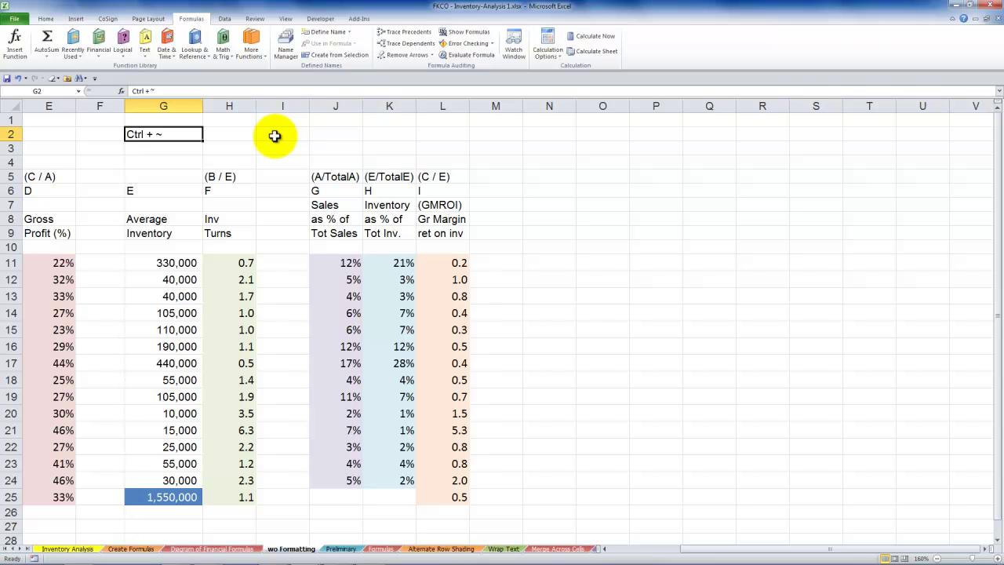
key("ctrl+grave")
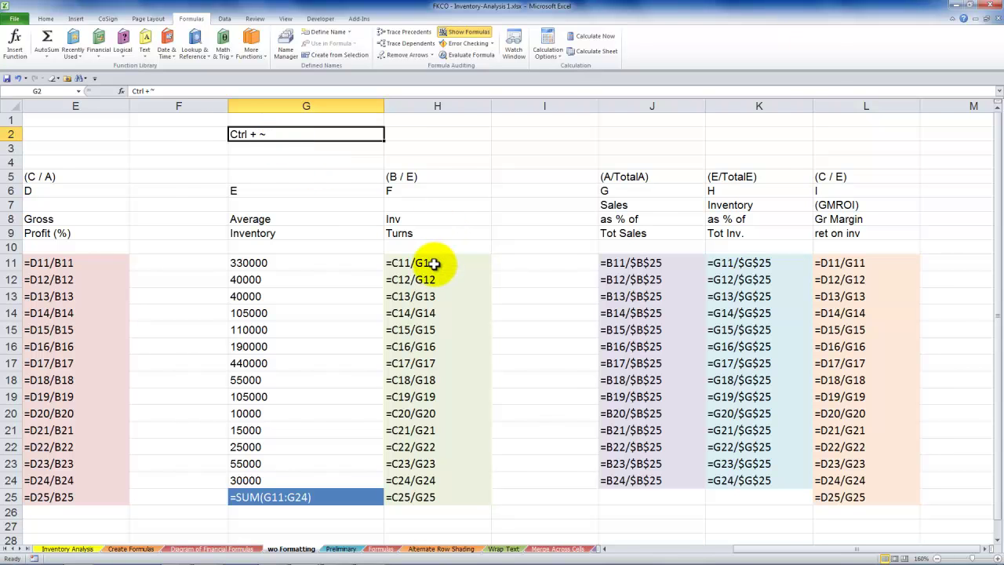
key("ctrl+grave")
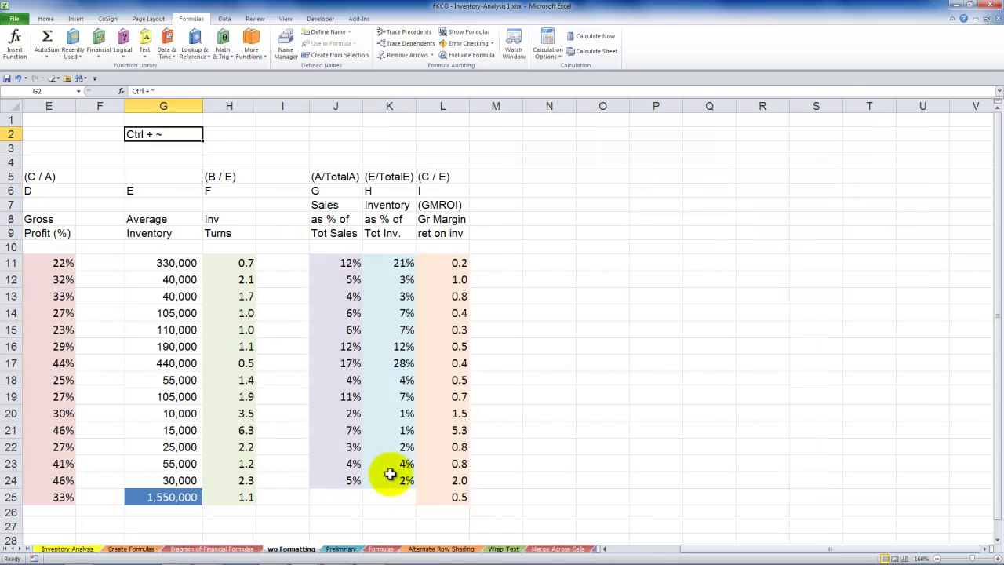
- View the fkco.com seminar handouts page in Firefox, then the Inventory Analysis sheet
left_click(210, 555)
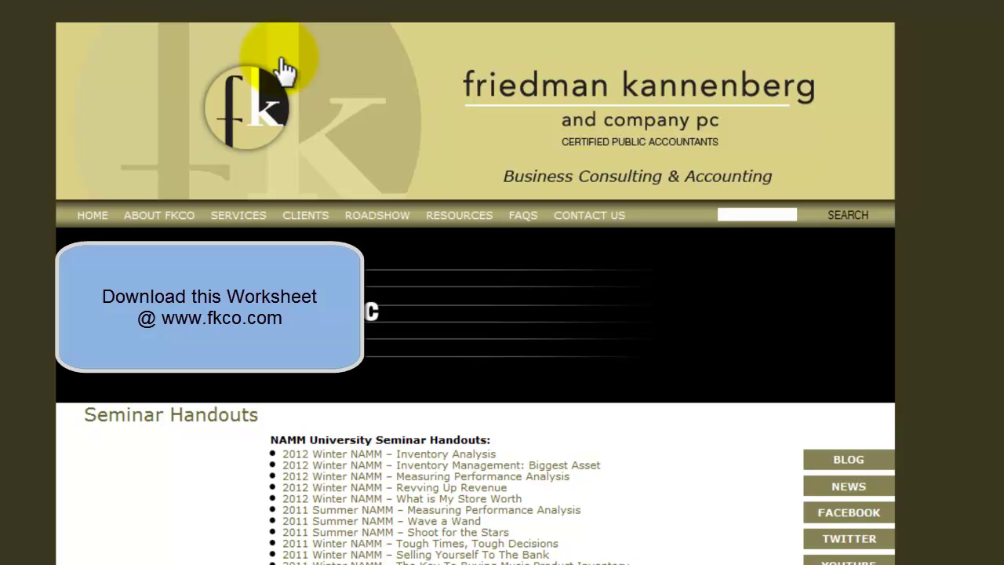
mouse_move(444, 212)
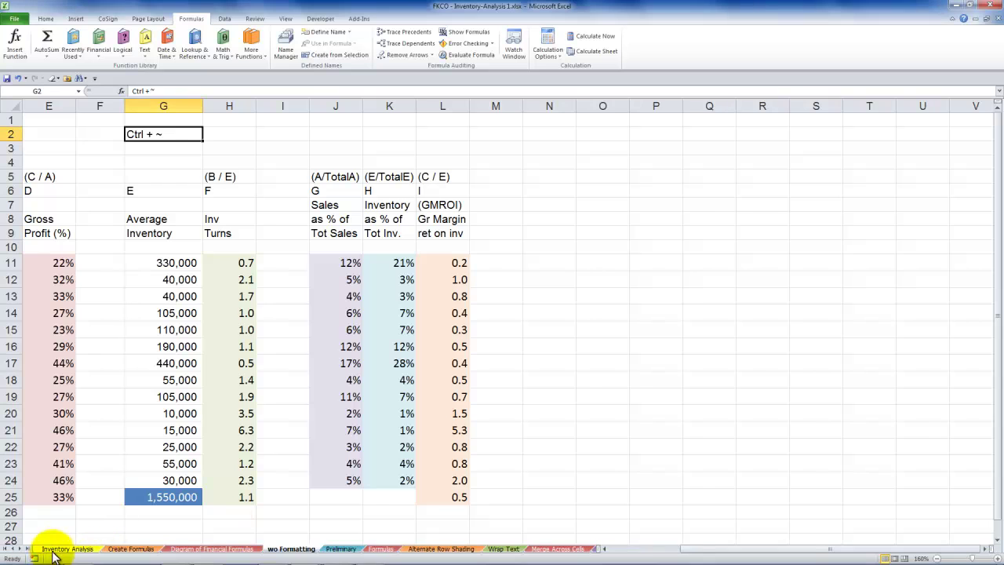
left_click(55, 549)
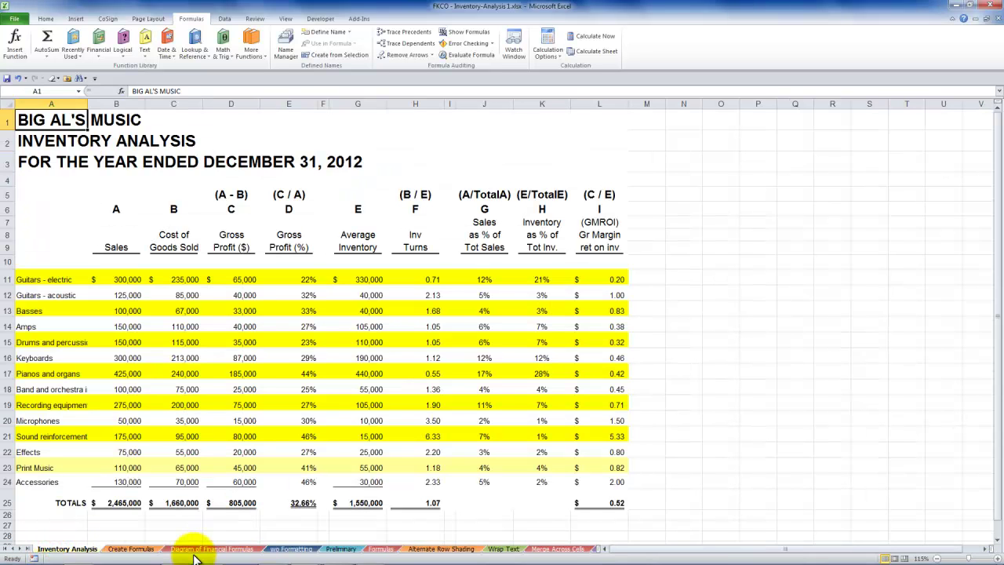
- Return to Firefox and switch to The Company Rocks online shop tab
mouse_move(380, 560)
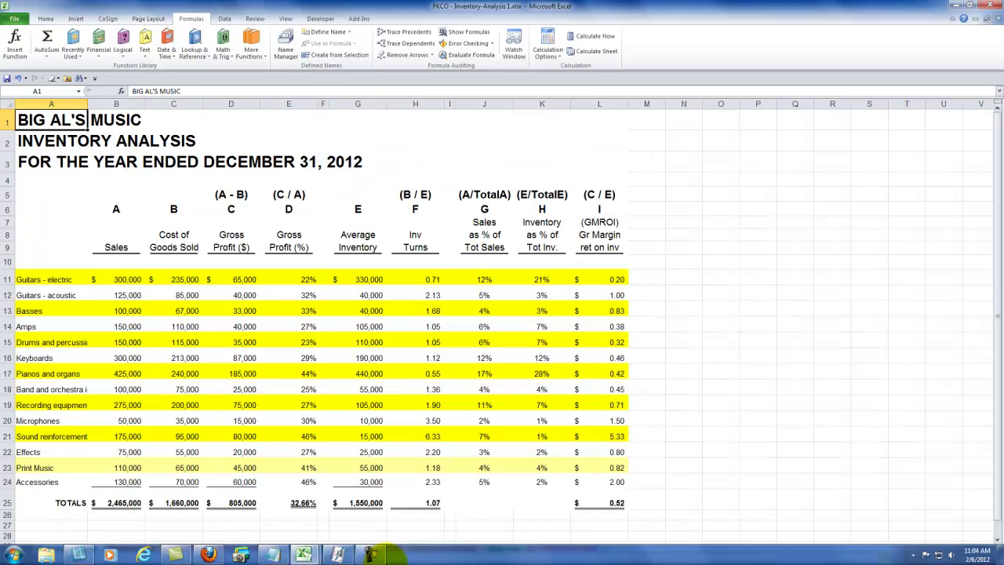
left_click(210, 555)
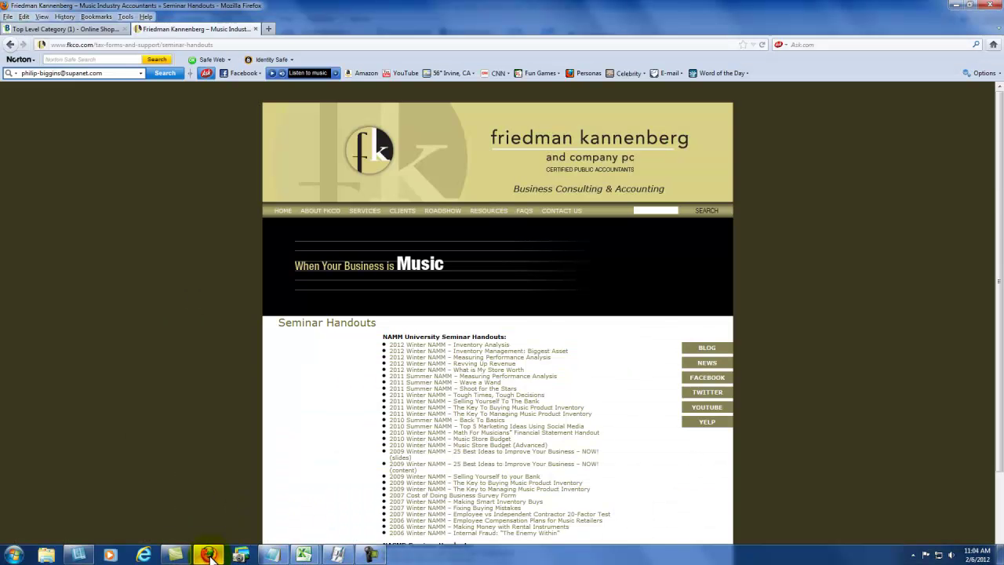
left_click(88, 30)
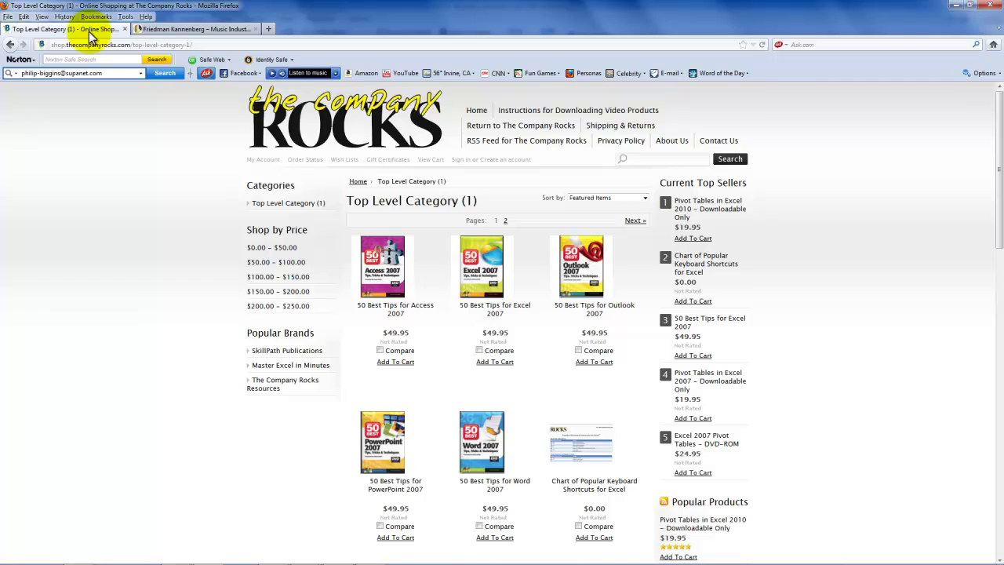